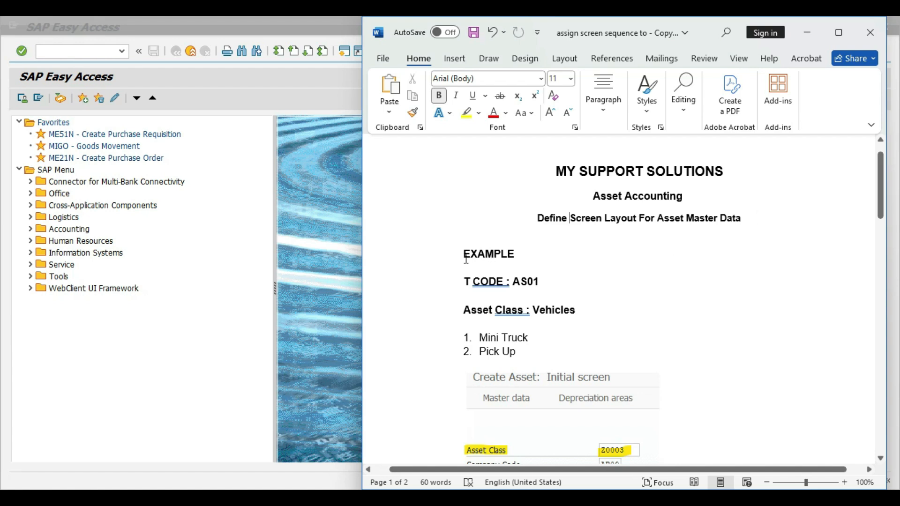
Review the document's example of creating two similar assets in class Z0003 with AS01, including the multiple-assets dialog options
scroll(612, 242, down, 2)
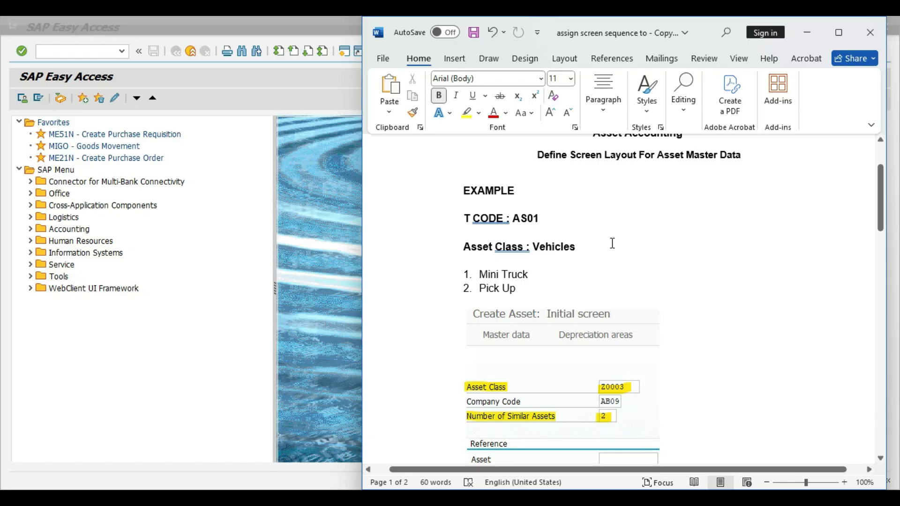
scroll(612, 243, down, 1)
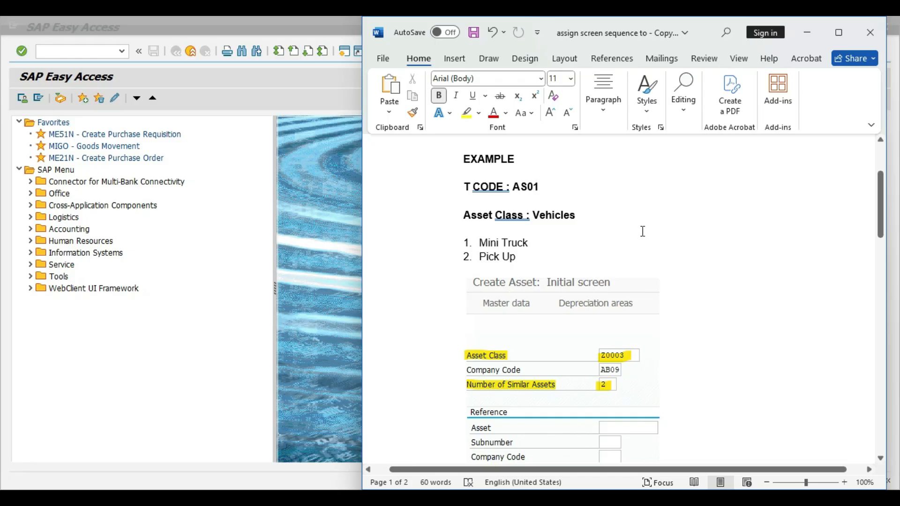
scroll(614, 259, down, 1)
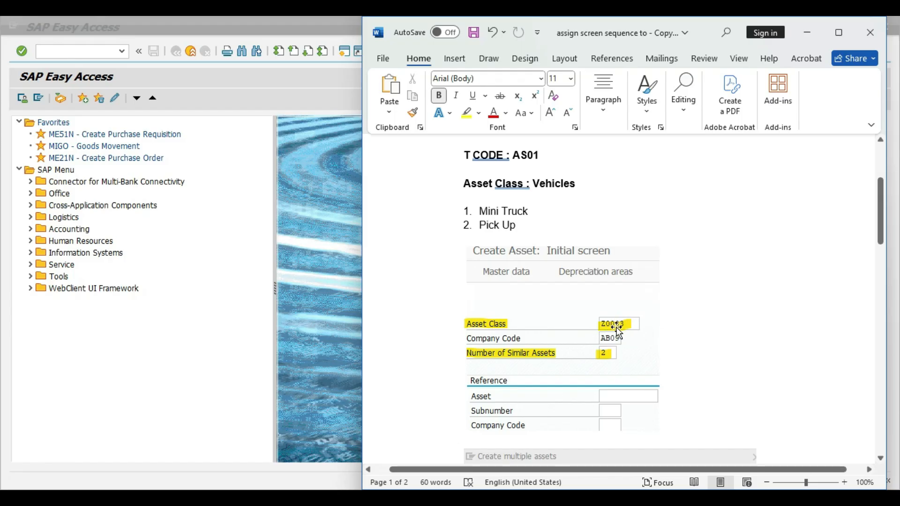
scroll(741, 302, down, 4)
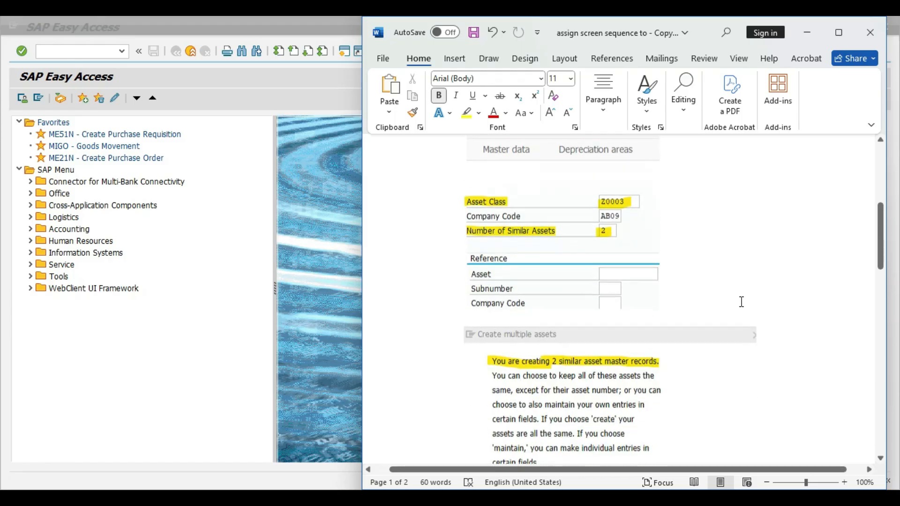
scroll(740, 302, down, 3)
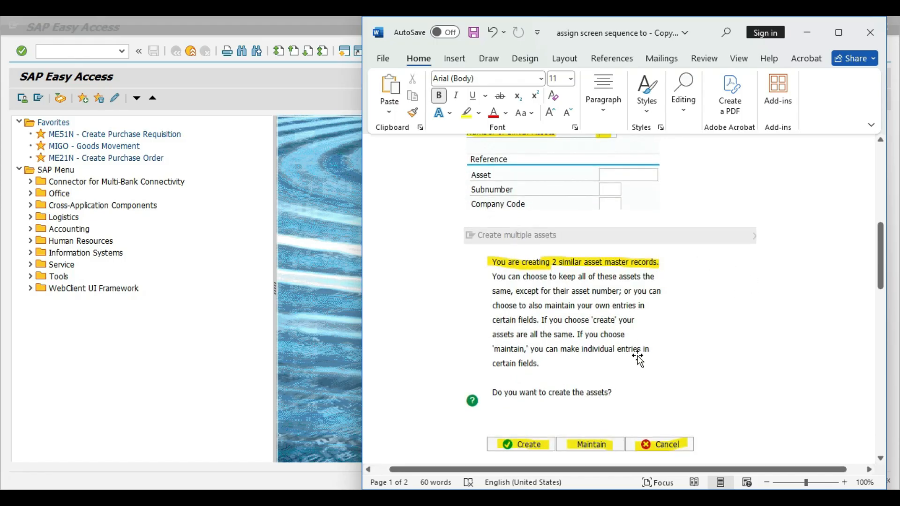
scroll(621, 325, down, 1)
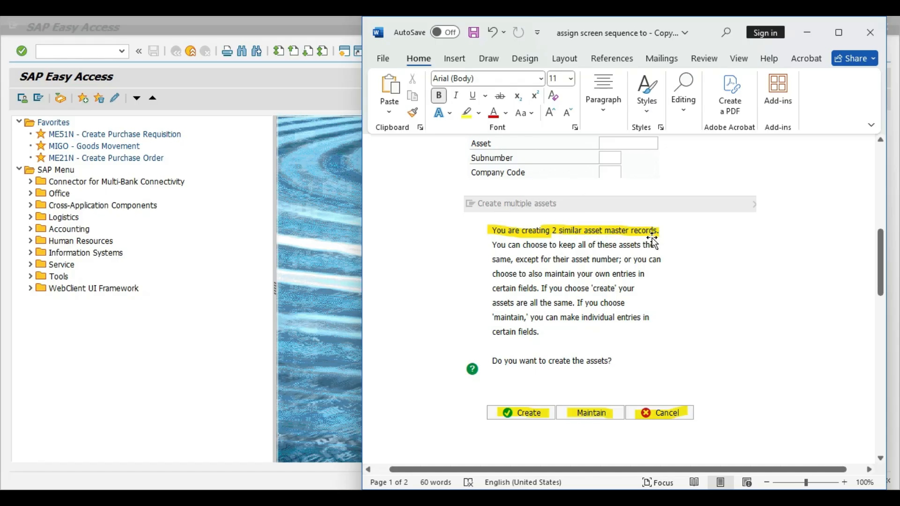
Compare the document's REQUIREMENT and ACTUAL sections, and read the IMG path for defining the asset master data screen layout under PRACTICAL
scroll(750, 269, down, 10)
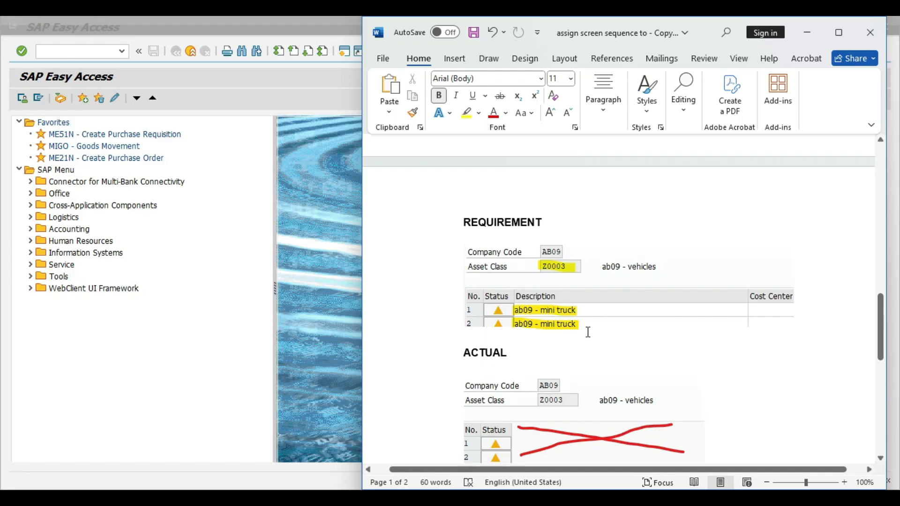
scroll(670, 323, down, 5)
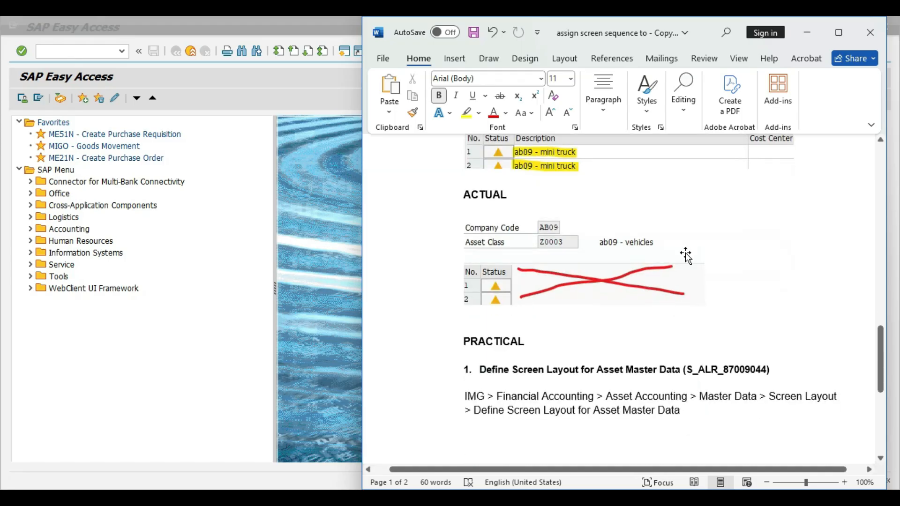
scroll(647, 328, up, 2)
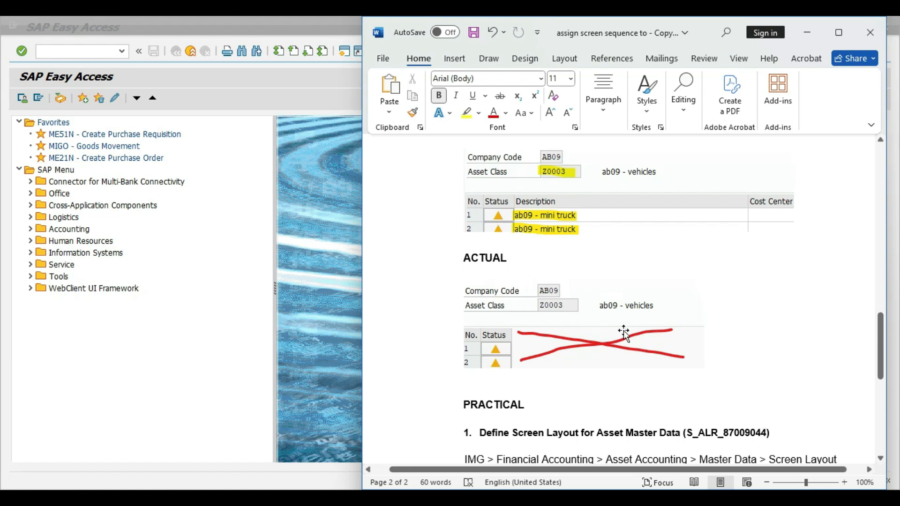
scroll(641, 340, up, 2)
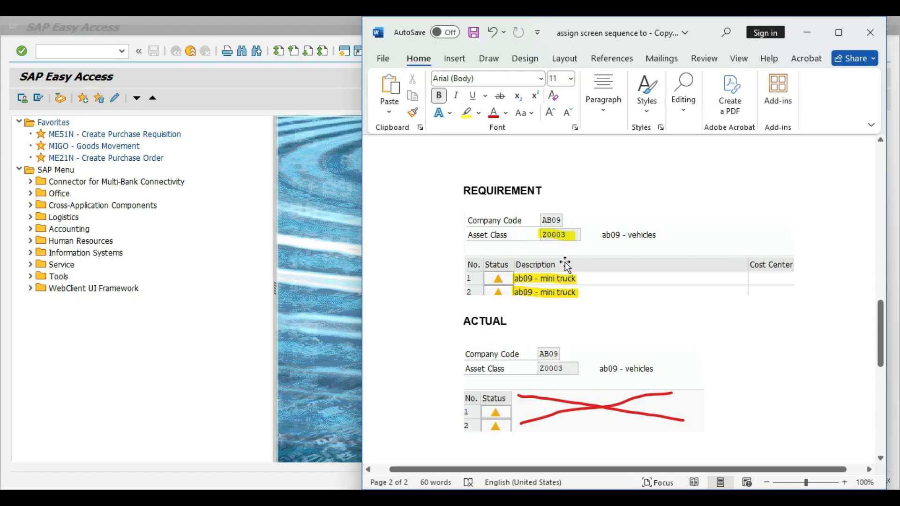
scroll(573, 263, down, 4)
scroll(575, 241, down, 1)
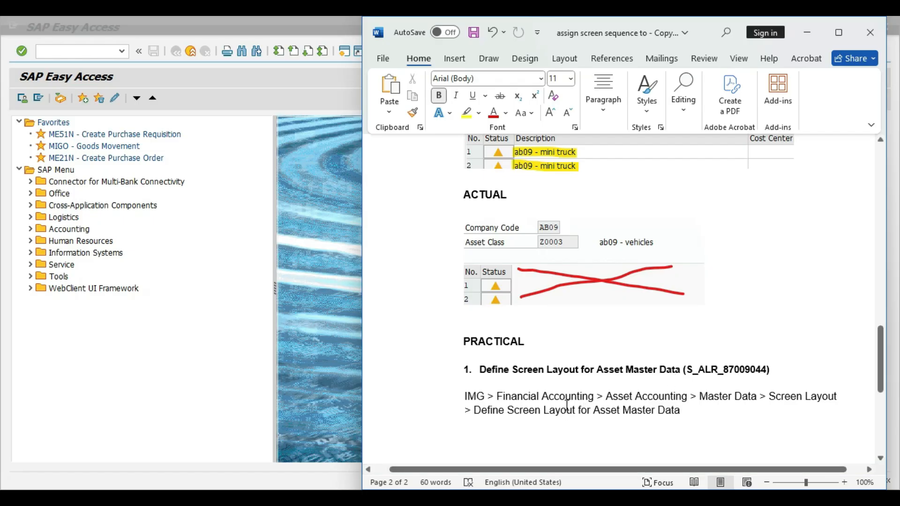
scroll(594, 375, up, 2)
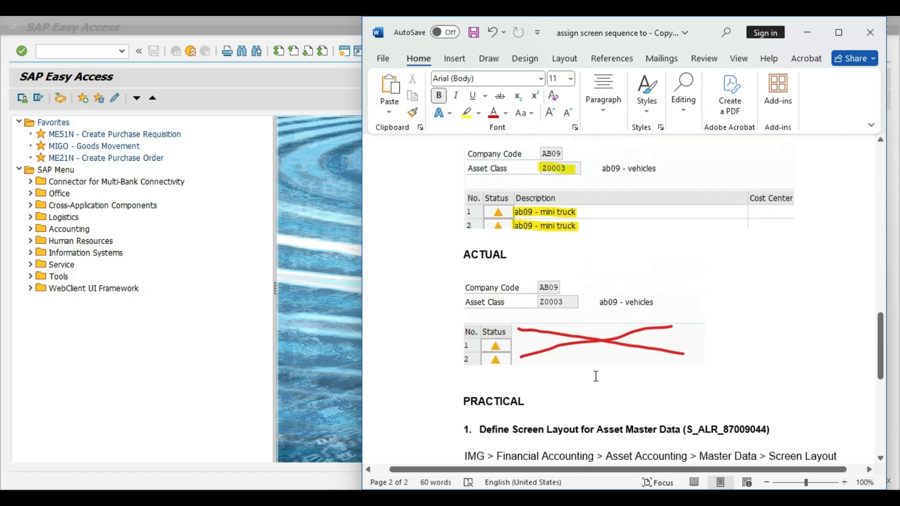
scroll(595, 374, down, 1)
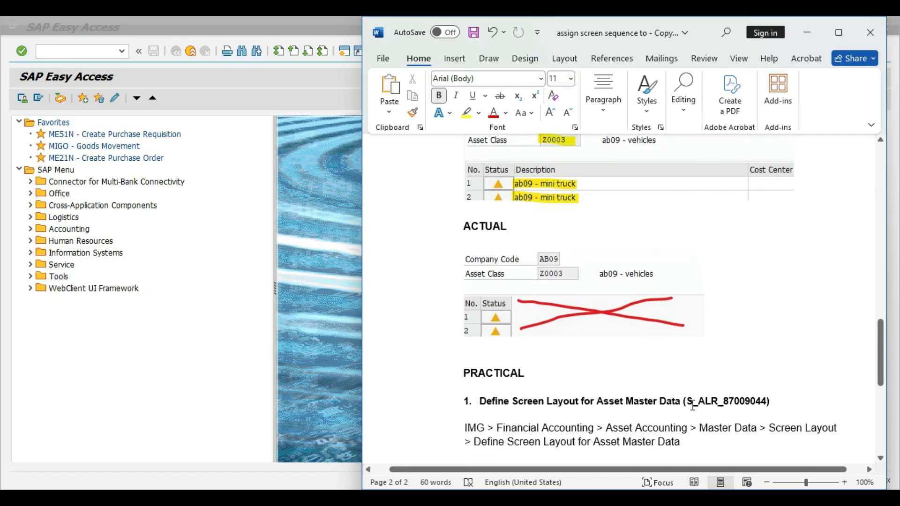
scroll(667, 415, up, 2)
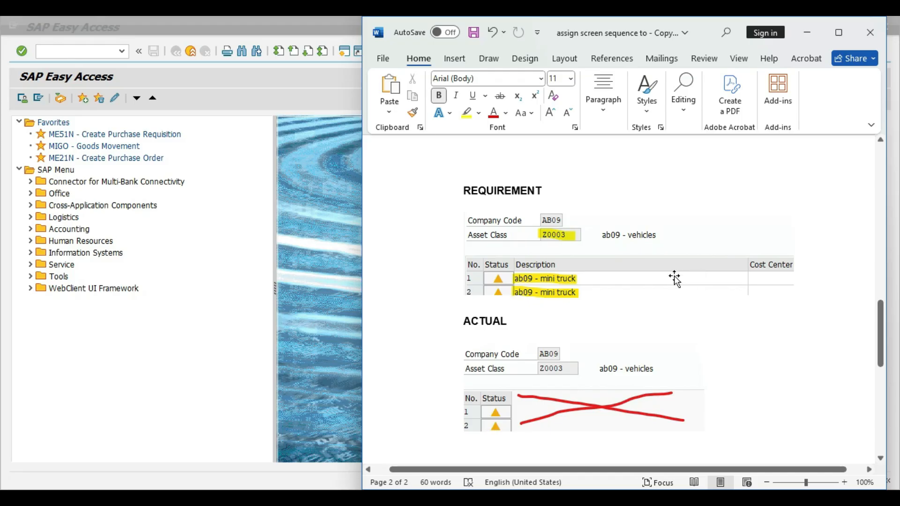
scroll(674, 279, up, 10)
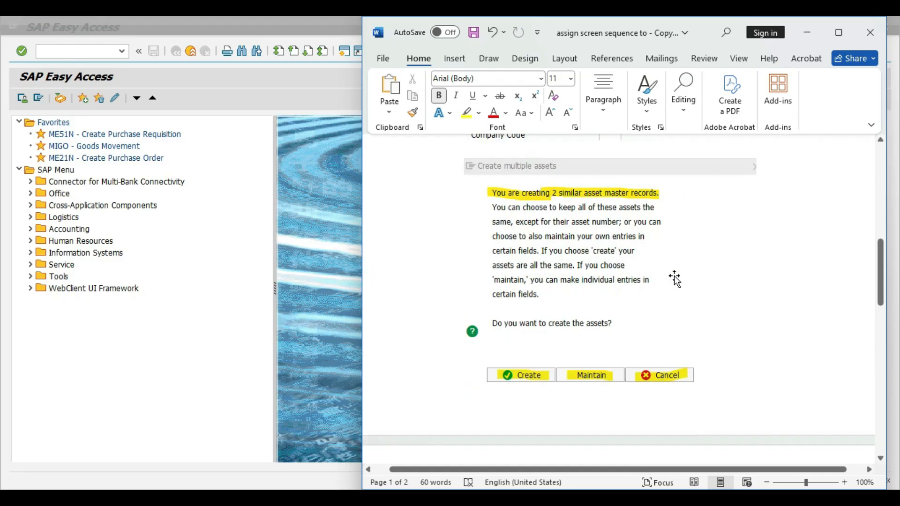
scroll(674, 279, down, 5)
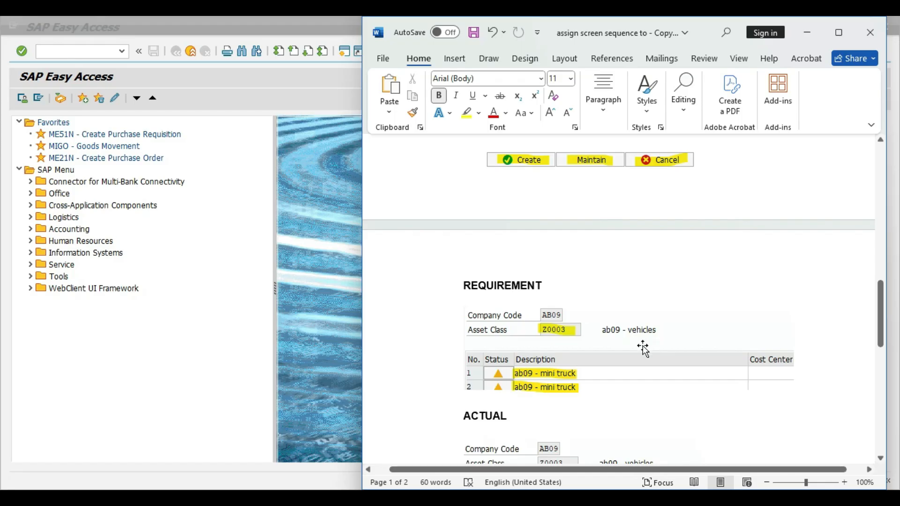
scroll(600, 356, down, 3)
scroll(647, 315, down, 6)
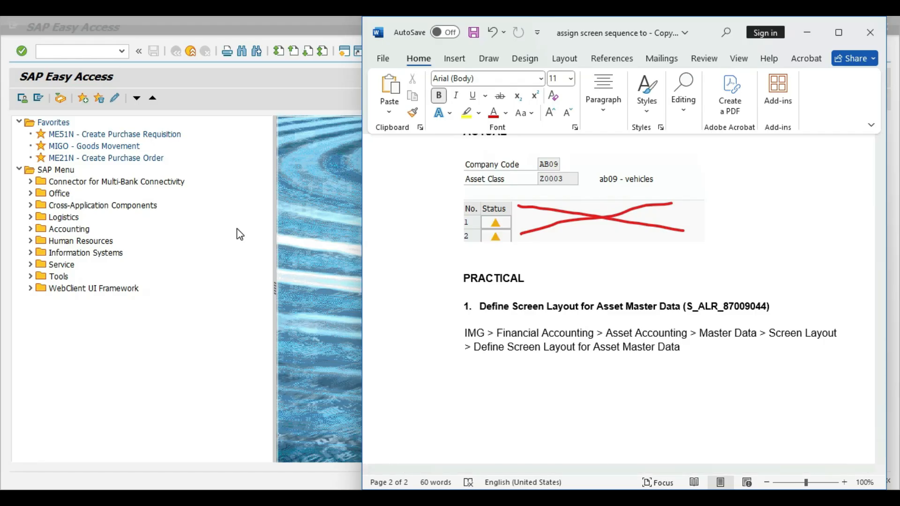
Switch to SAP Easy Access, run transaction spro and display the SAP Customizing Implementation Guide
click(221, 243)
click(84, 51)
text(spro)
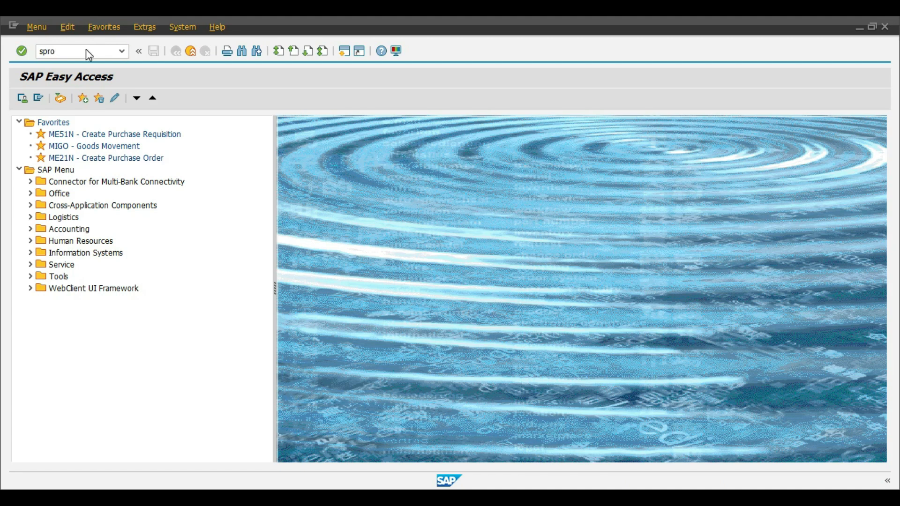
key(Return)
click(79, 102)
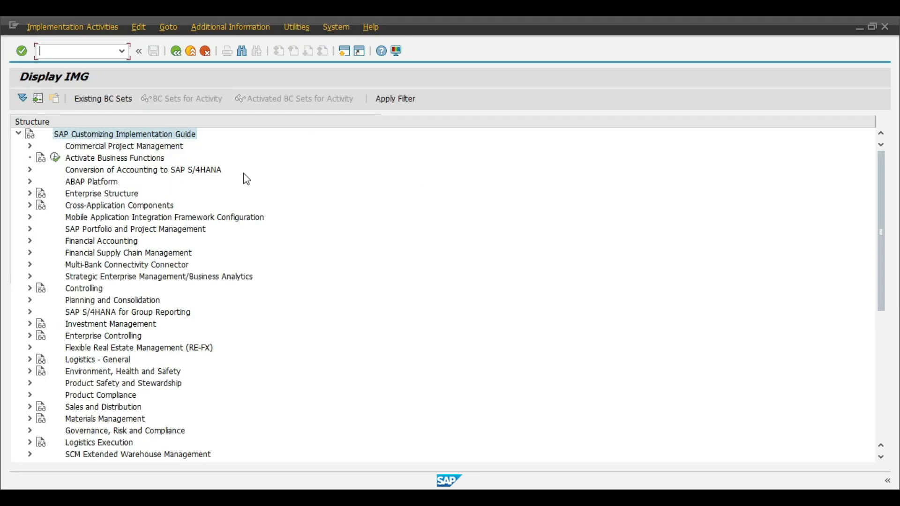
Expand the IMG structure through Financial Accounting, Asset Accounting and Master Data to the Screen Layout activities
click(30, 242)
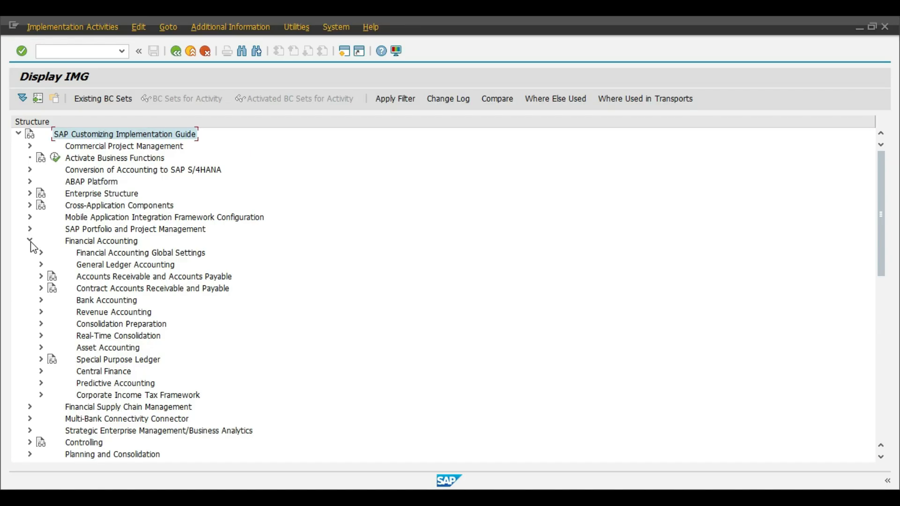
click(42, 348)
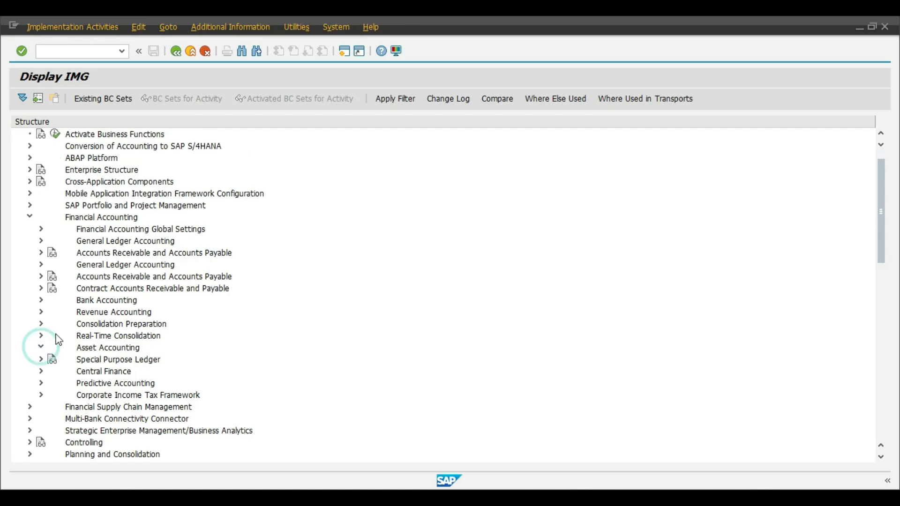
scroll(320, 239, down, 3)
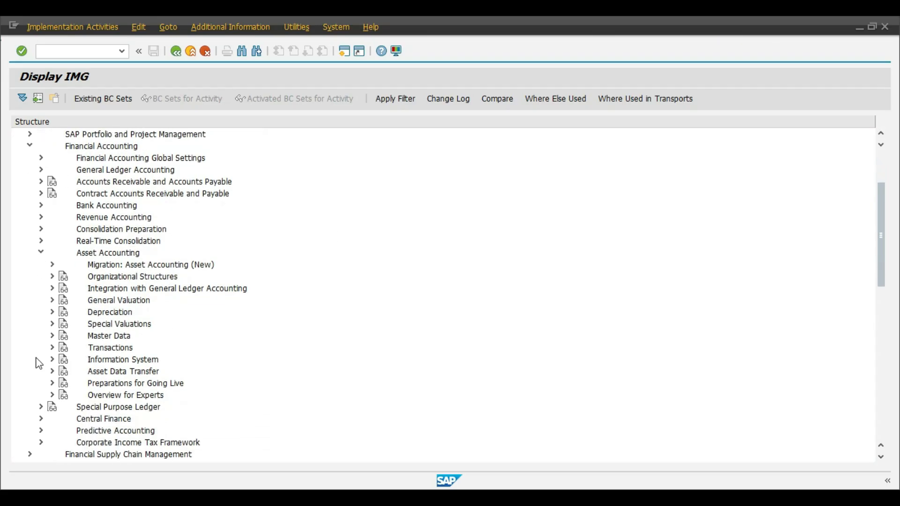
click(52, 336)
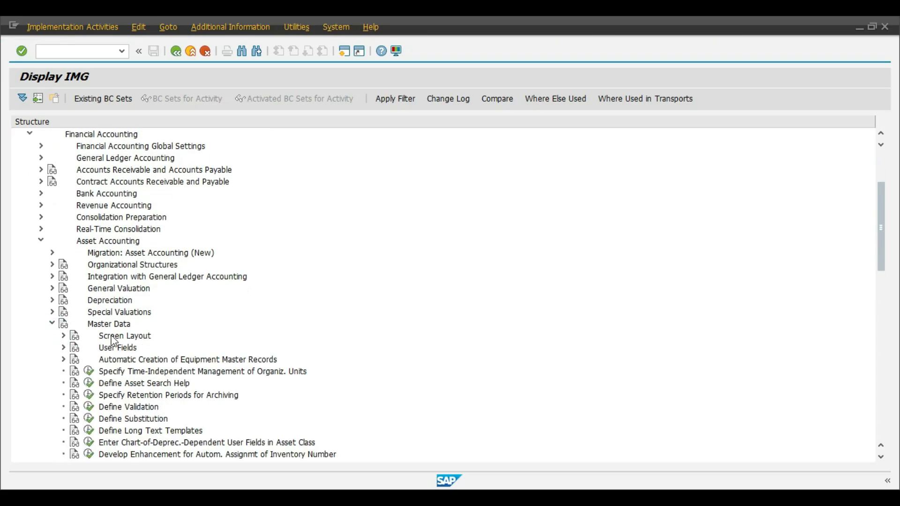
click(63, 336)
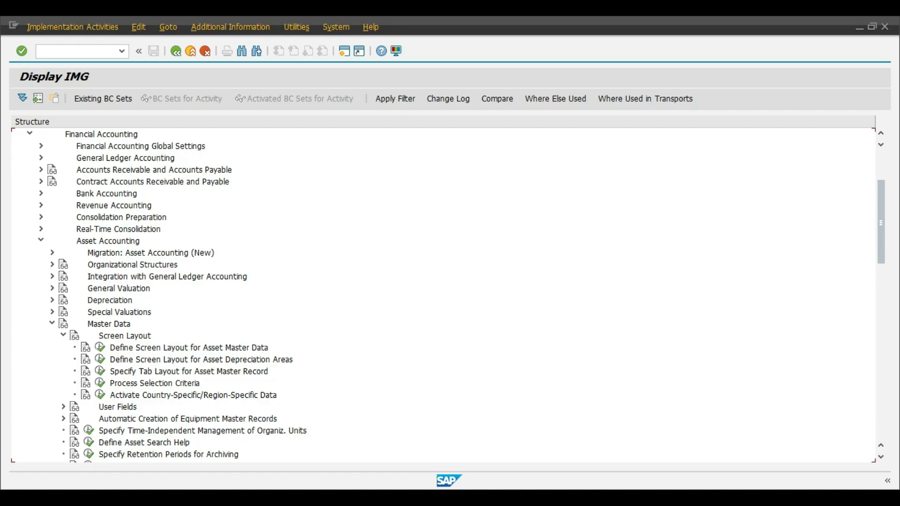
Check the IMG path in the Word document, and execute Define Screen Layout for Asset Master Data with the activity of the same name
click(578, 439)
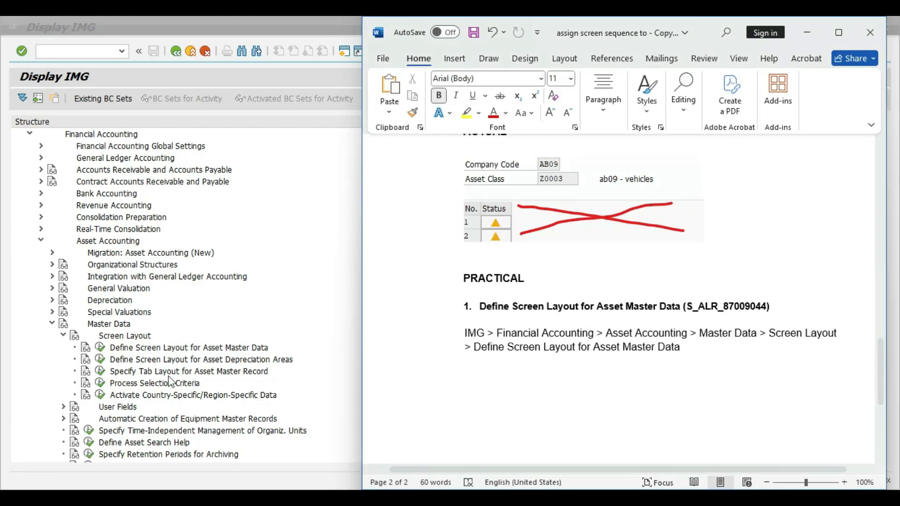
click(101, 349)
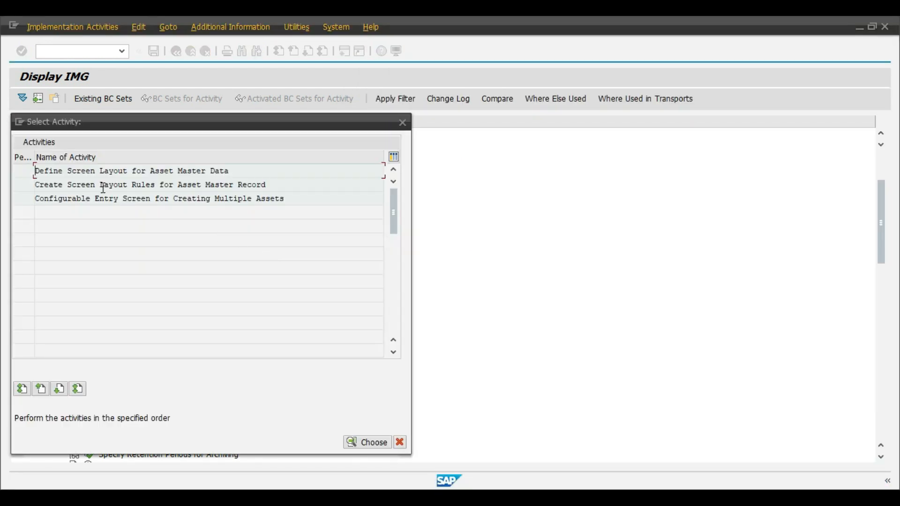
click(162, 173)
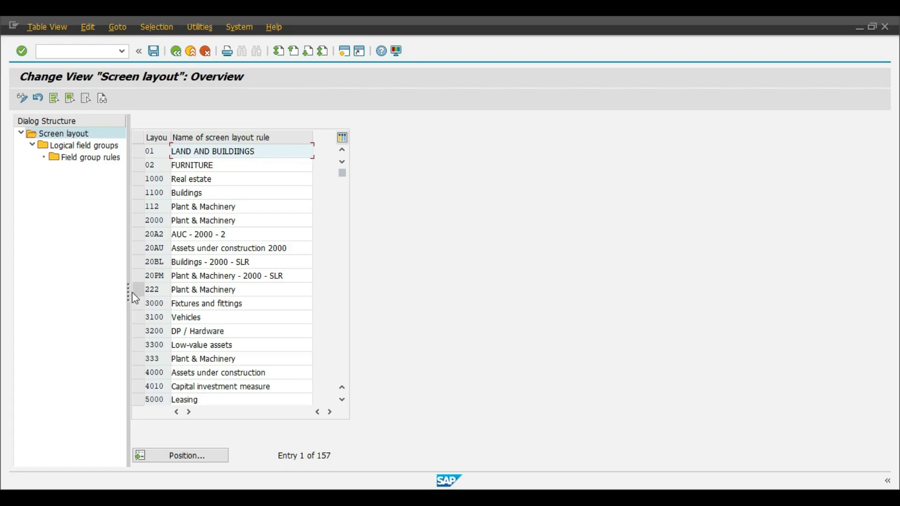
Find the screen layout rule W003 for ab09 - vehicles in the overview list and select its row
drag(124, 292, 137, 291)
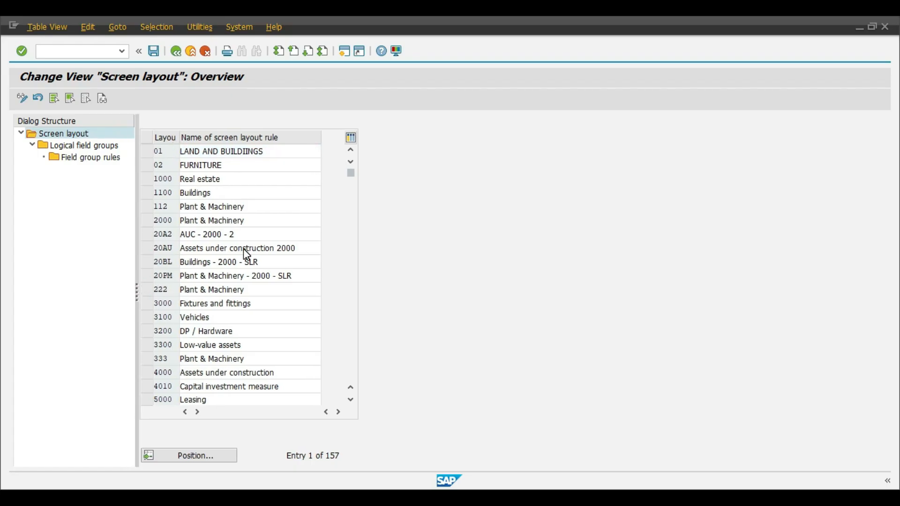
click(353, 354)
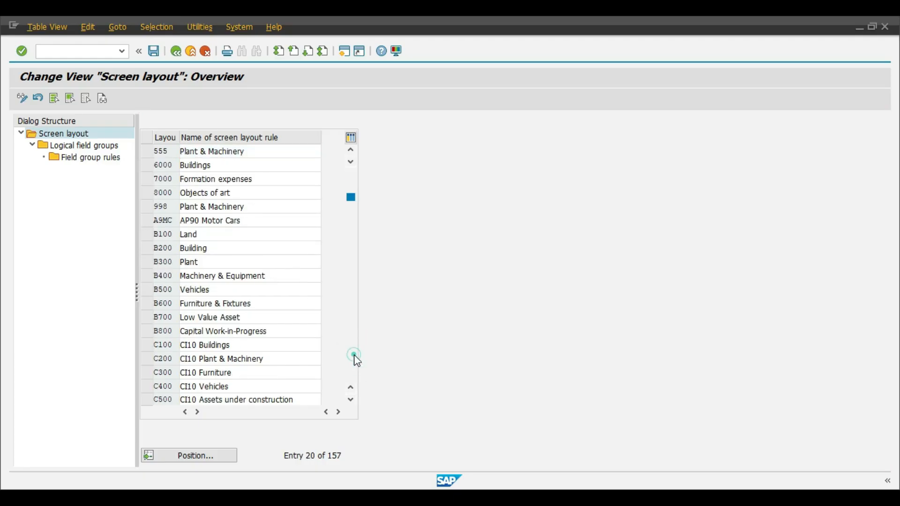
click(355, 357)
click(354, 355)
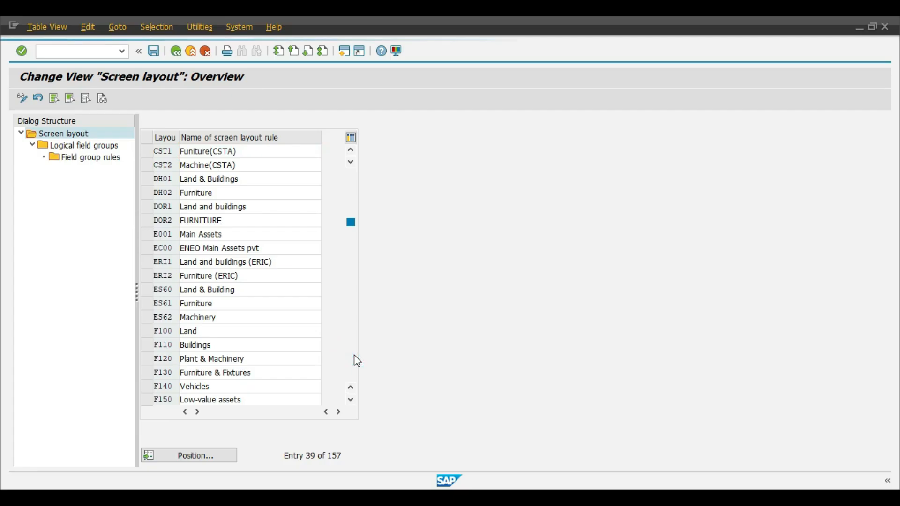
click(354, 355)
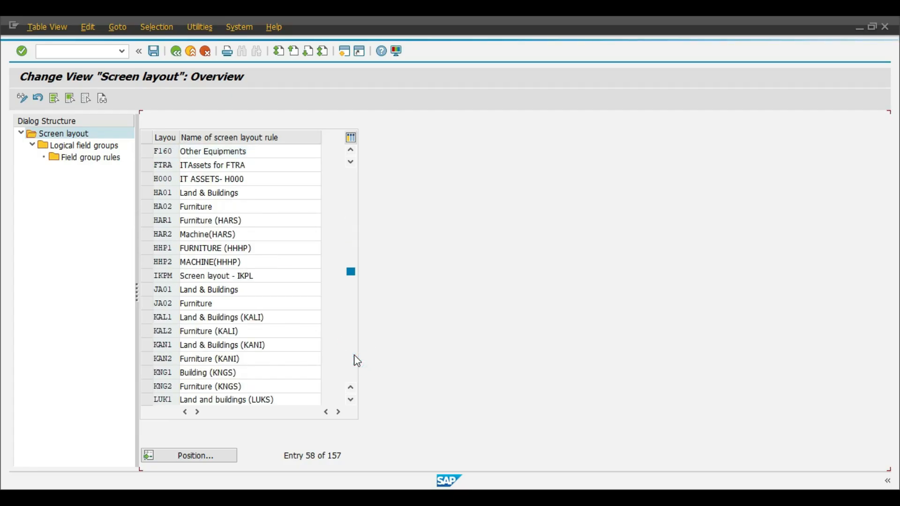
click(356, 360)
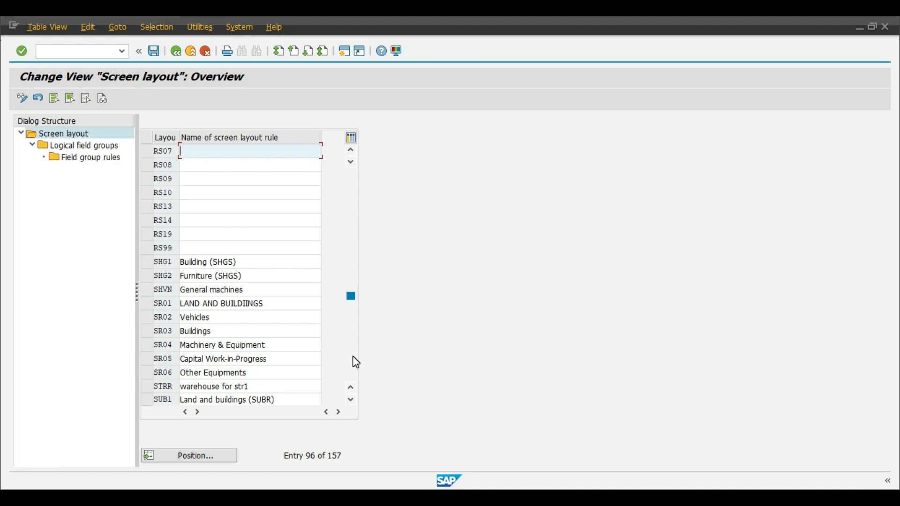
click(356, 363)
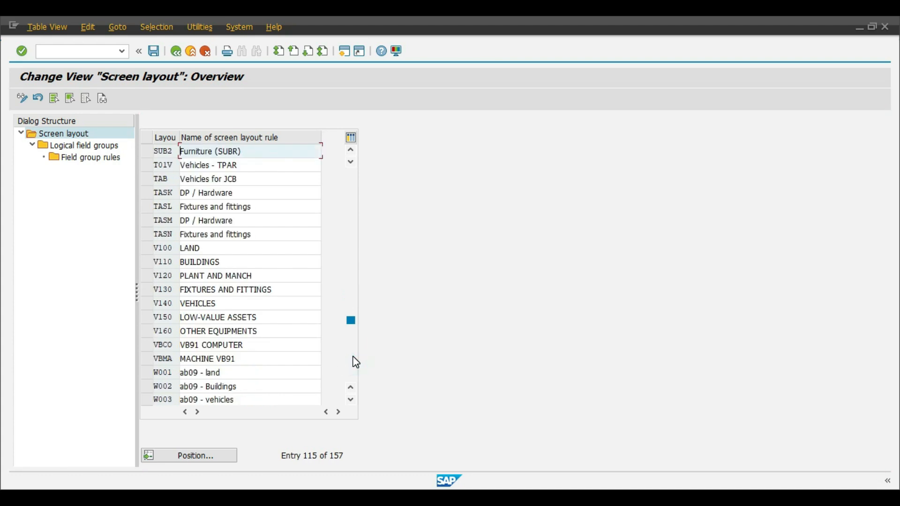
click(351, 399)
click(351, 400)
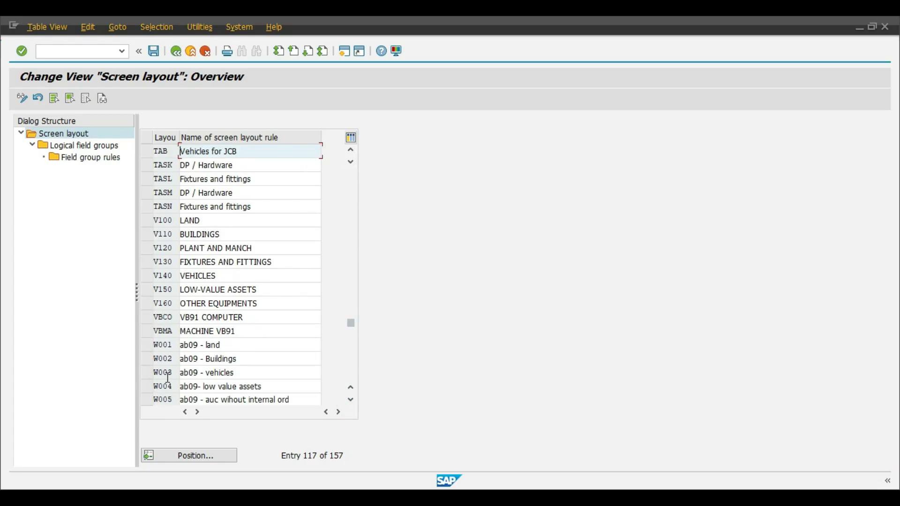
click(148, 372)
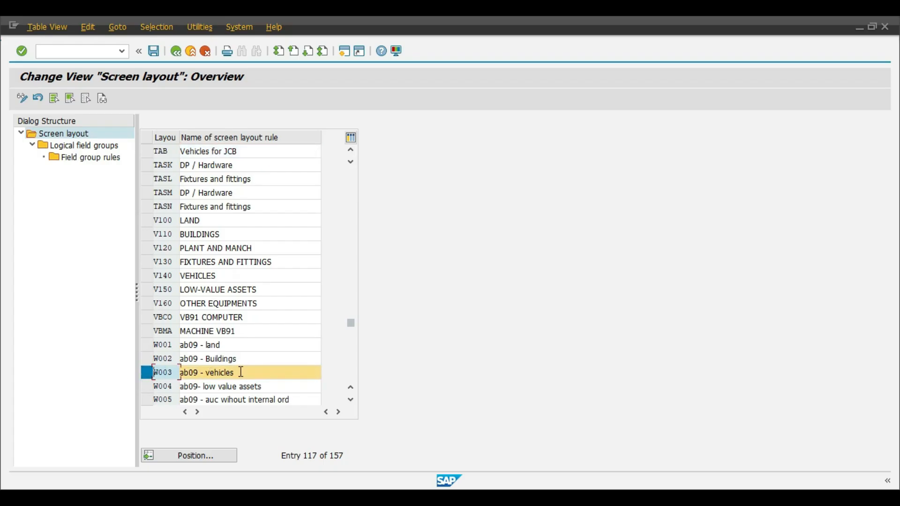
Open the field group rules of logical field group 1, General Data, for screen layout W003
double_click(65, 144)
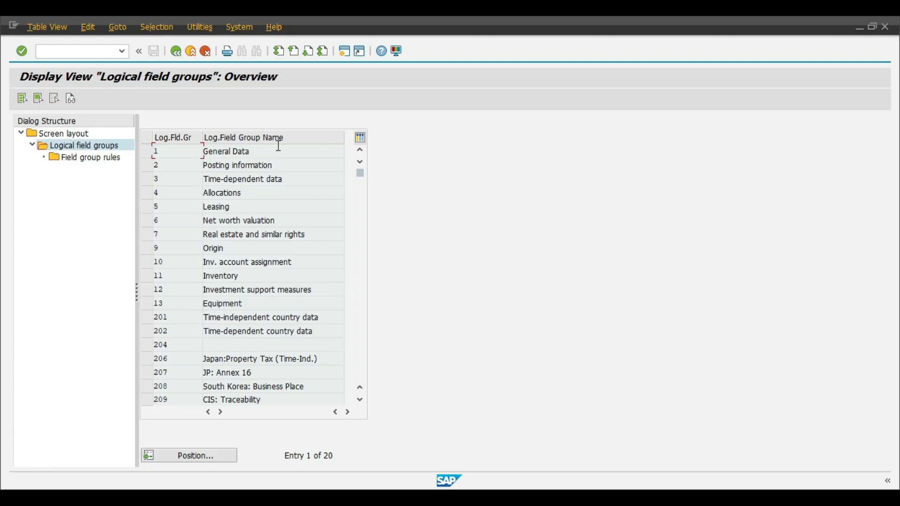
click(147, 151)
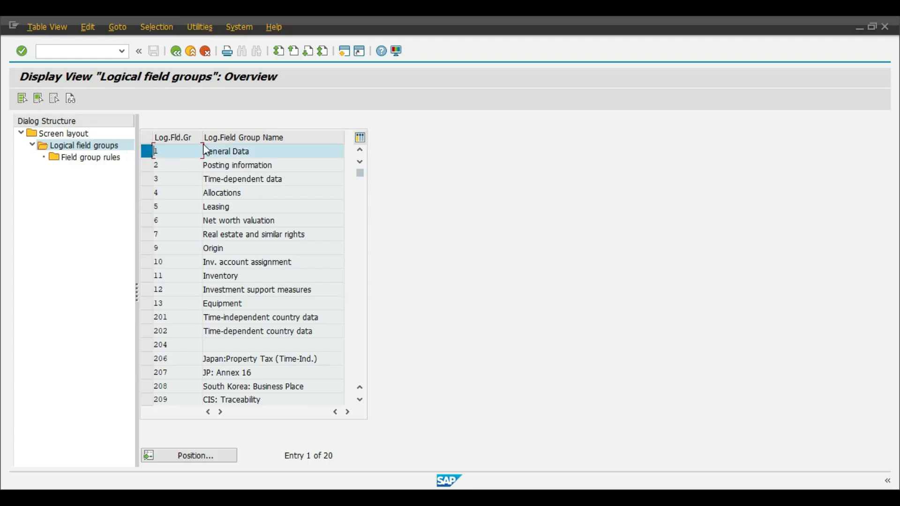
double_click(68, 160)
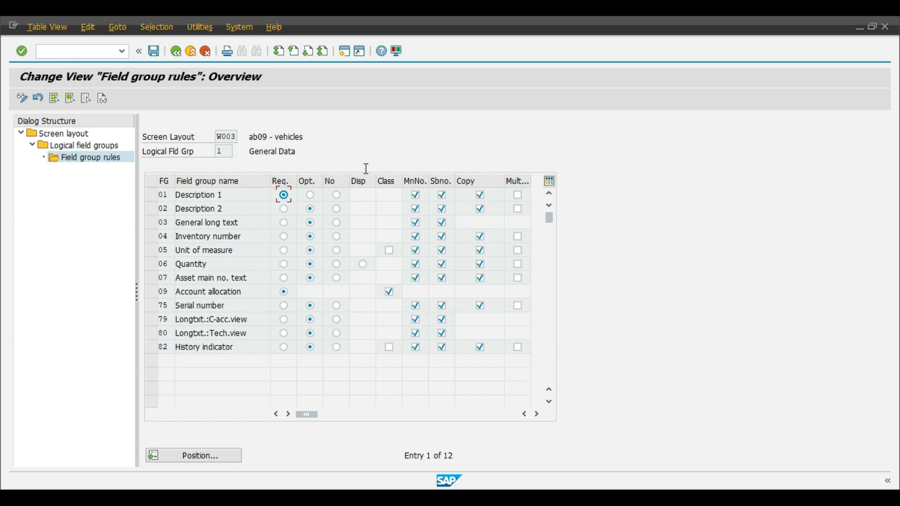
Check the requirement in the Word document, and enable the multiple assets option for Description 1, saving to the ab09 - asset accounting request
key(alt+Tab)
scroll(722, 276, up, 5)
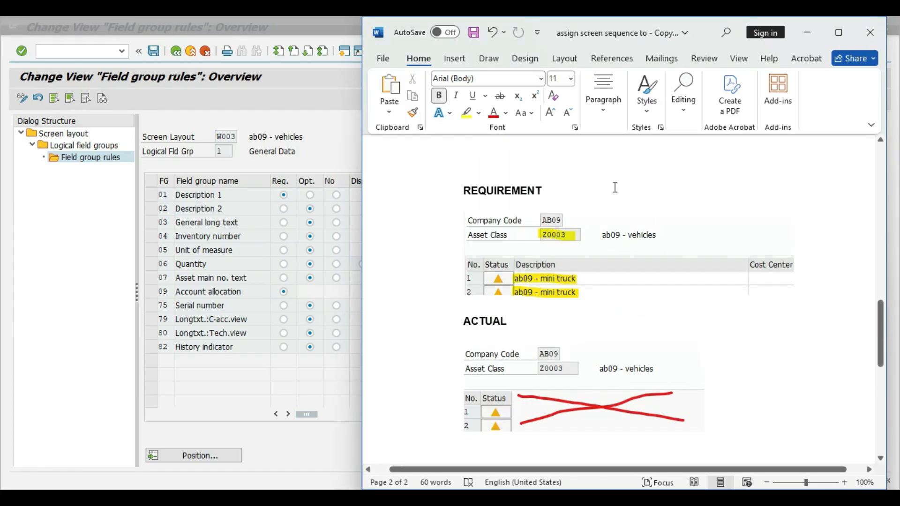
click(807, 36)
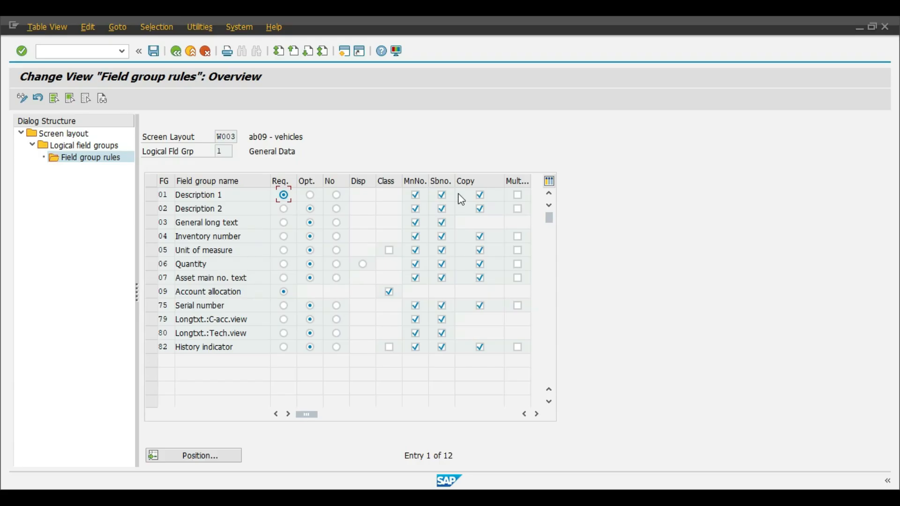
click(518, 195)
click(154, 52)
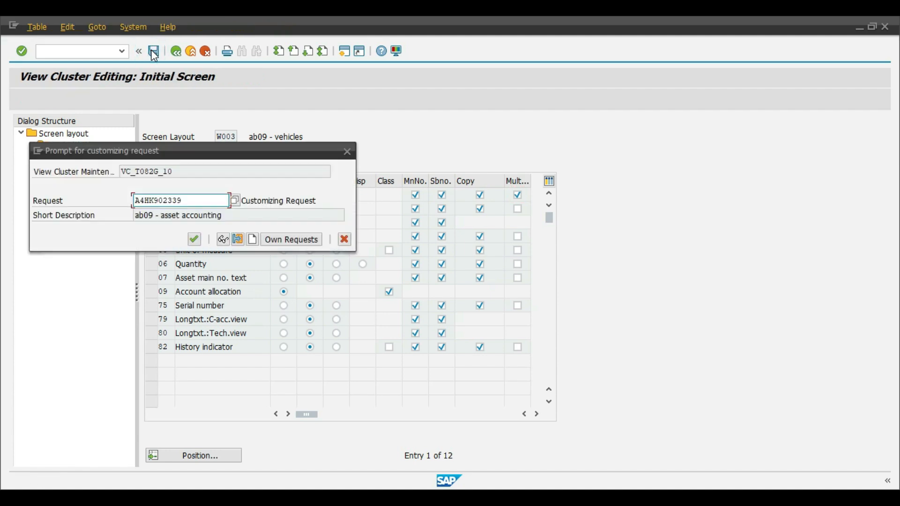
click(194, 239)
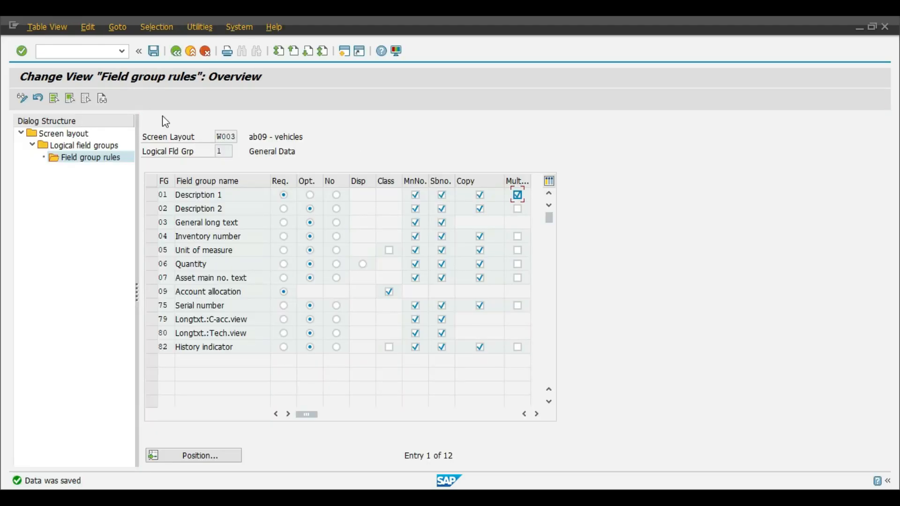
Return to the logical field groups and open the field group rules of group 3, Time-dependent data
click(177, 53)
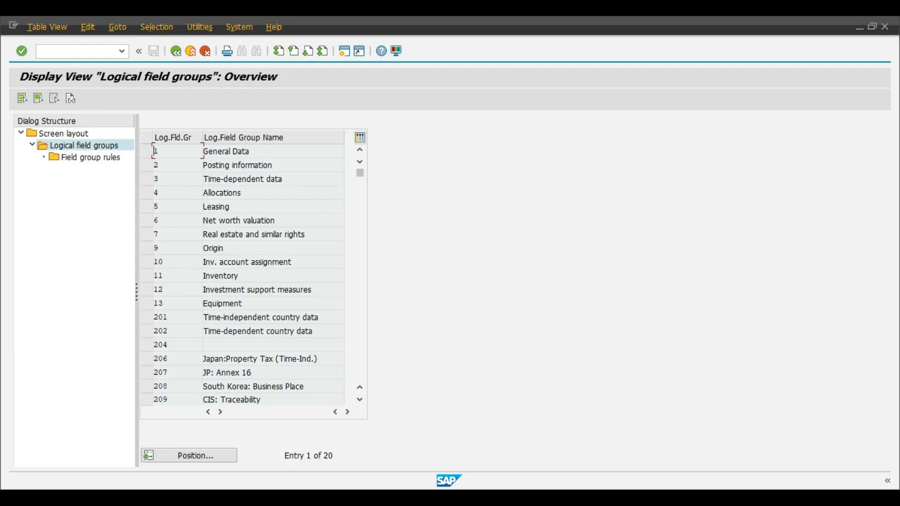
key(alt+Tab)
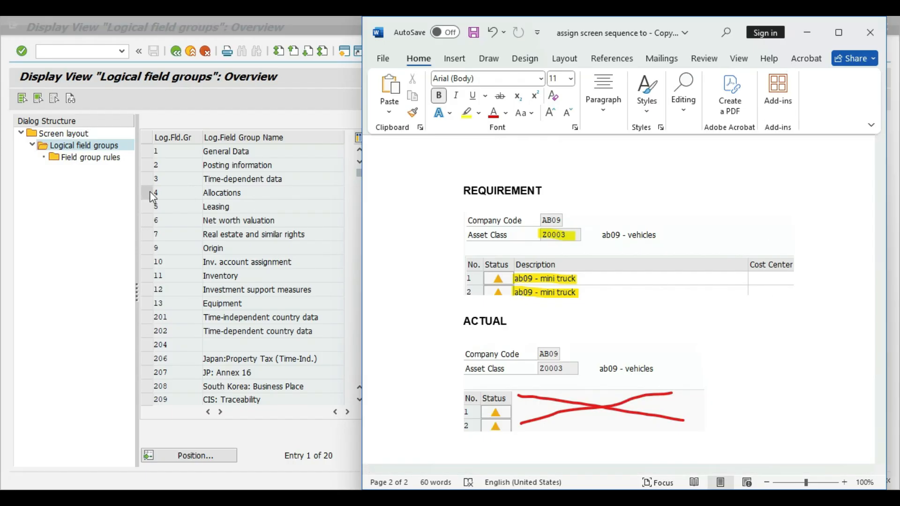
click(150, 171)
click(147, 179)
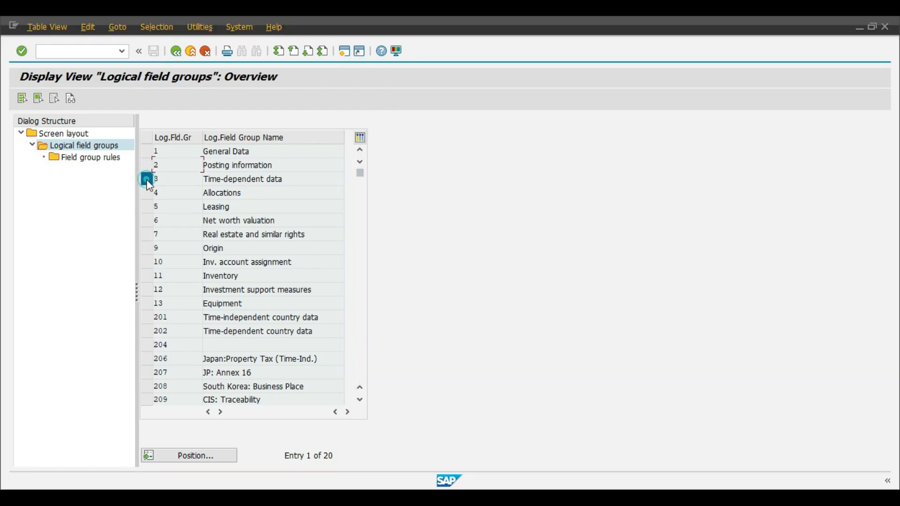
double_click(69, 160)
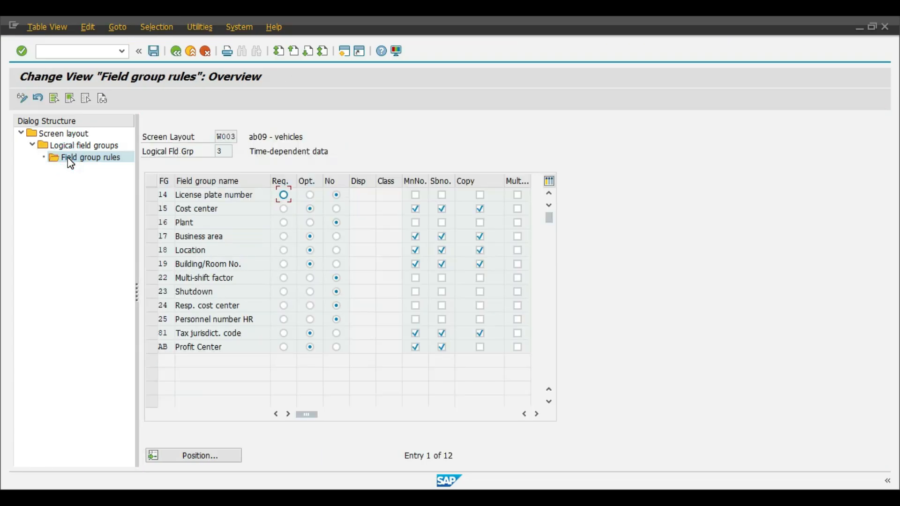
Enable the multiple assets option for the Cost center field group, save, and return to the logical field groups
click(150, 209)
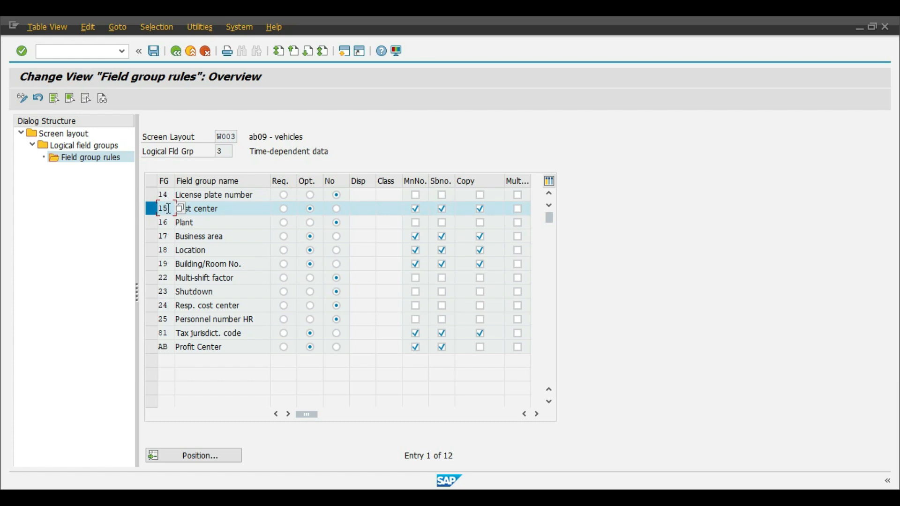
click(218, 209)
click(154, 52)
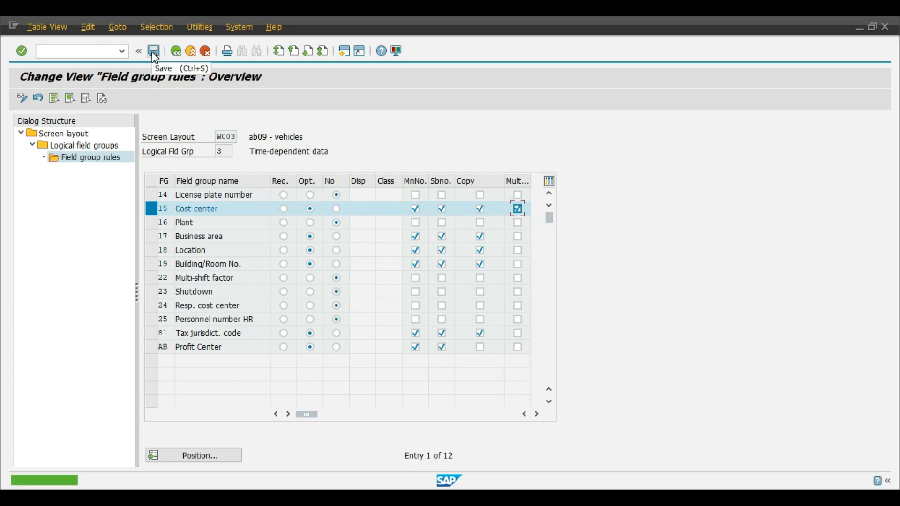
drag(217, 136, 236, 136)
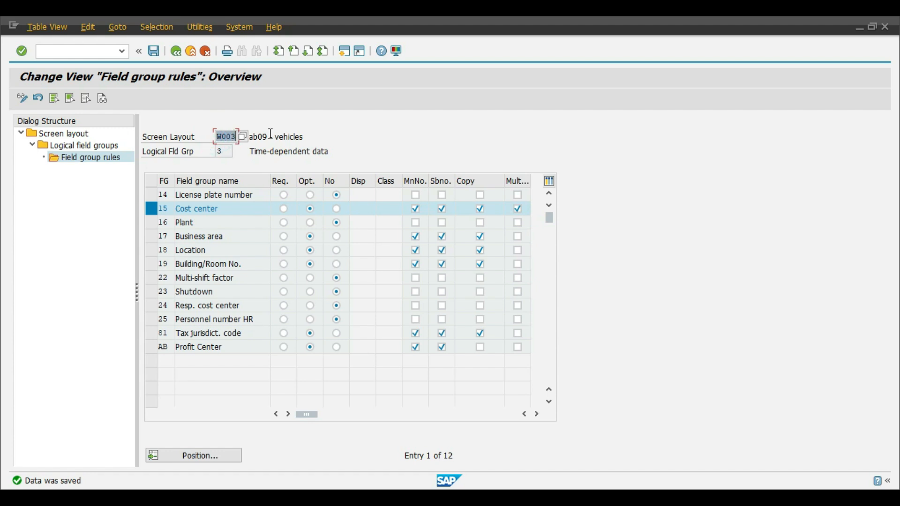
drag(305, 135, 275, 140)
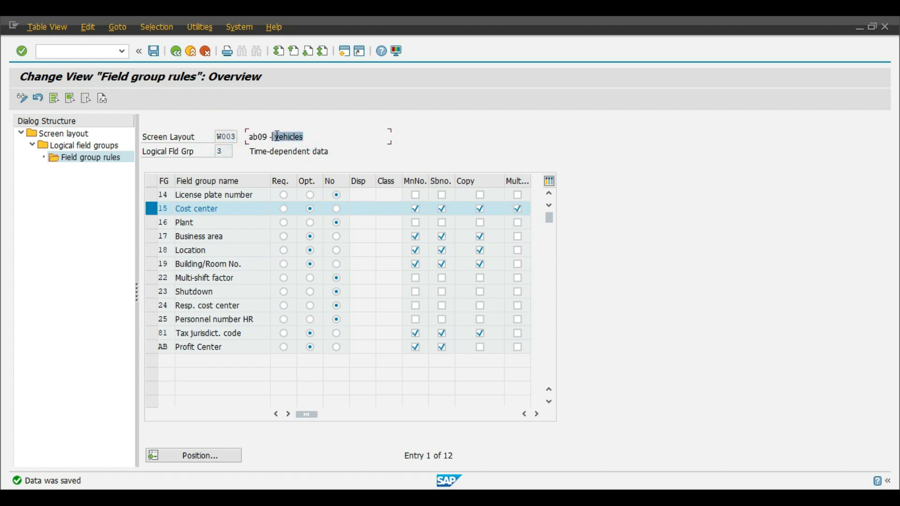
drag(337, 150, 248, 152)
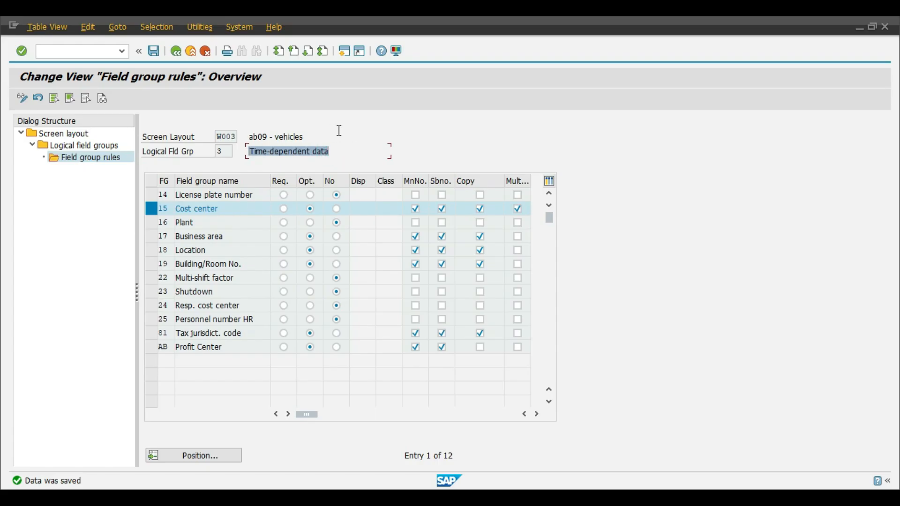
click(176, 52)
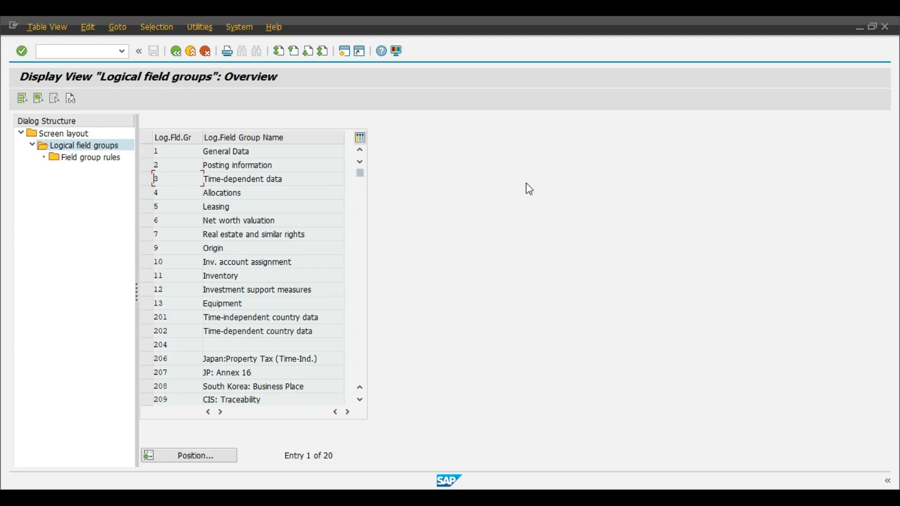
Start transaction AS01 in a new session and enter company code ab09 with 2 similar assets
click(343, 53)
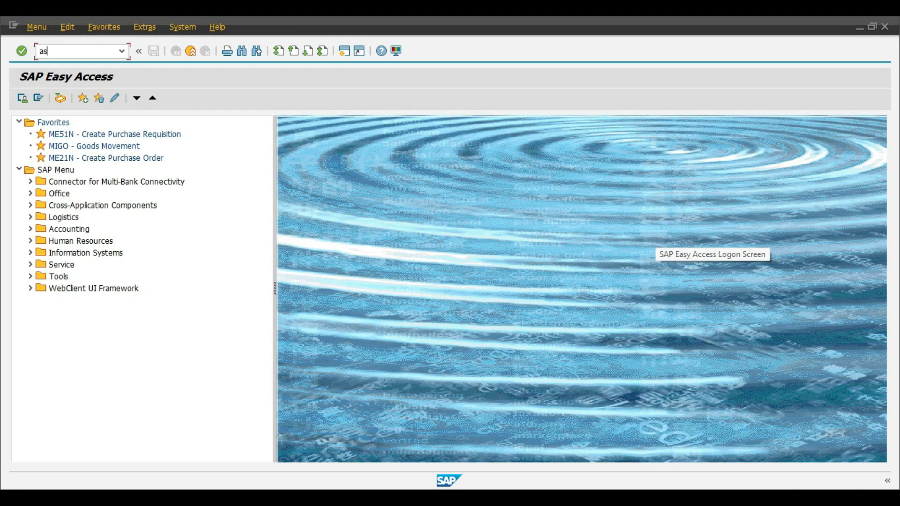
key(Return)
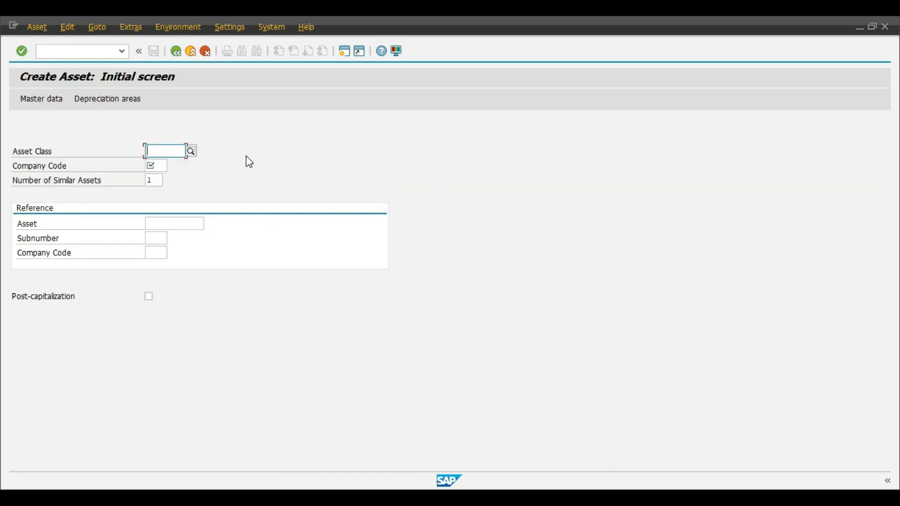
click(161, 165)
text(ab09)
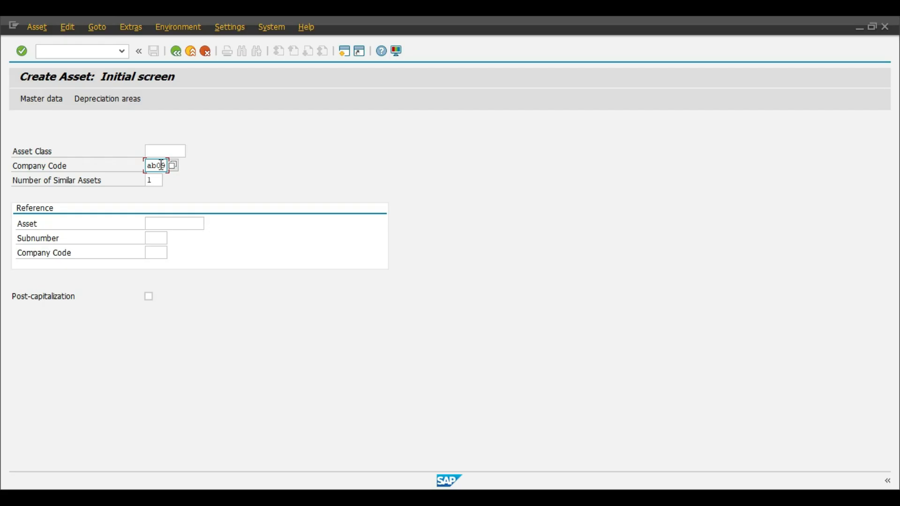
key(Tab)
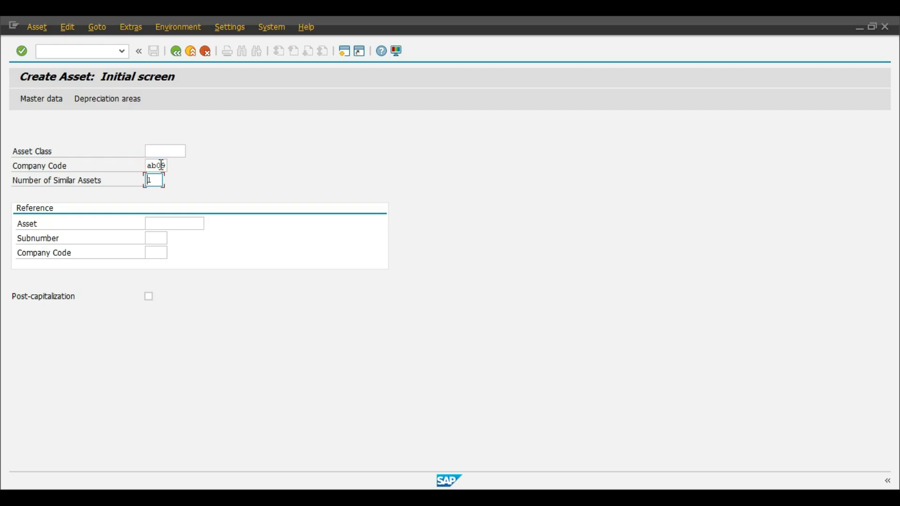
text(2)
Choose asset class Z0003 ab09 - vehicles from the company code's asset classes, and check the example in the Word document
click(163, 149)
click(191, 151)
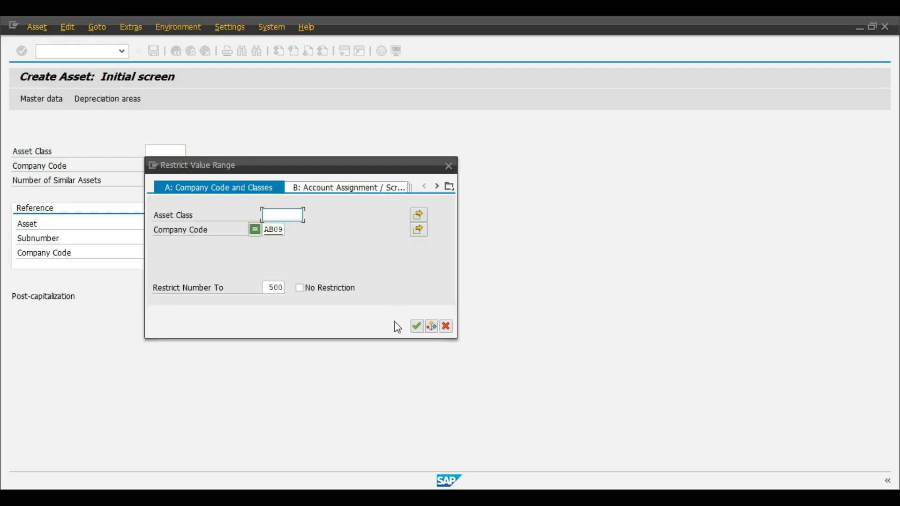
click(418, 328)
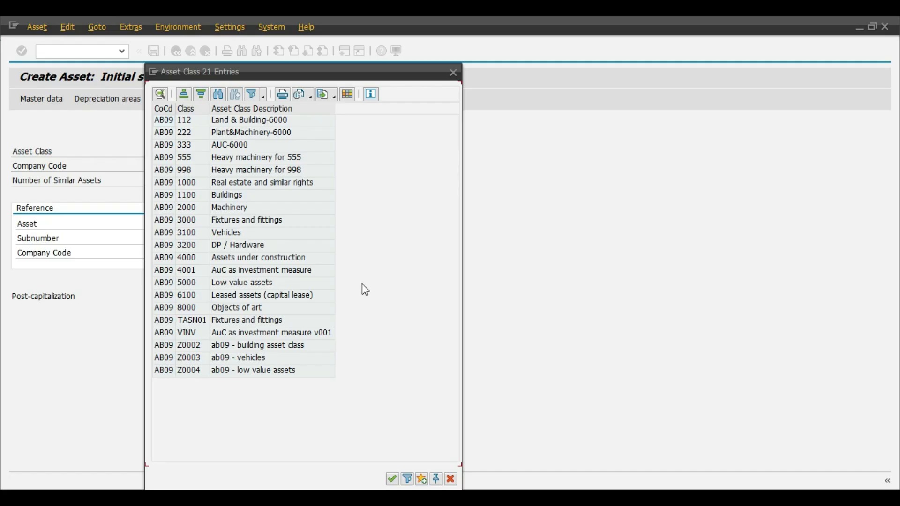
click(196, 360)
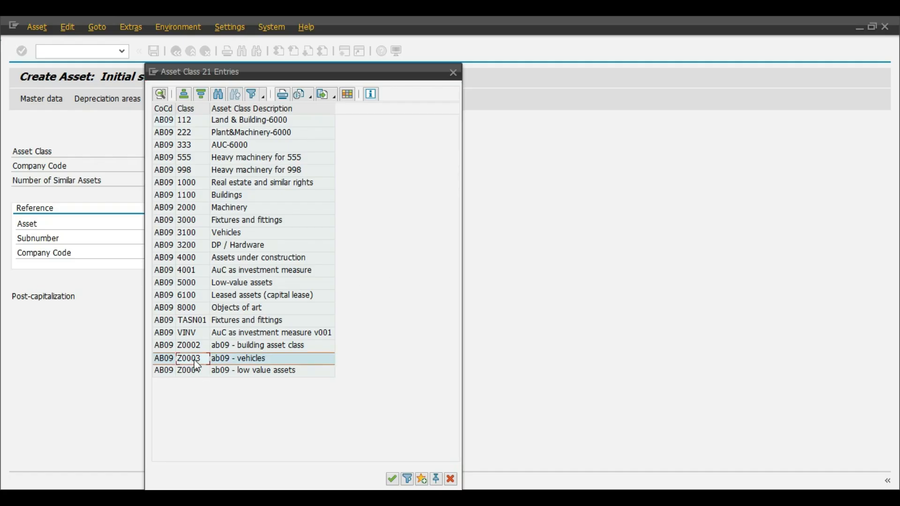
double_click(256, 358)
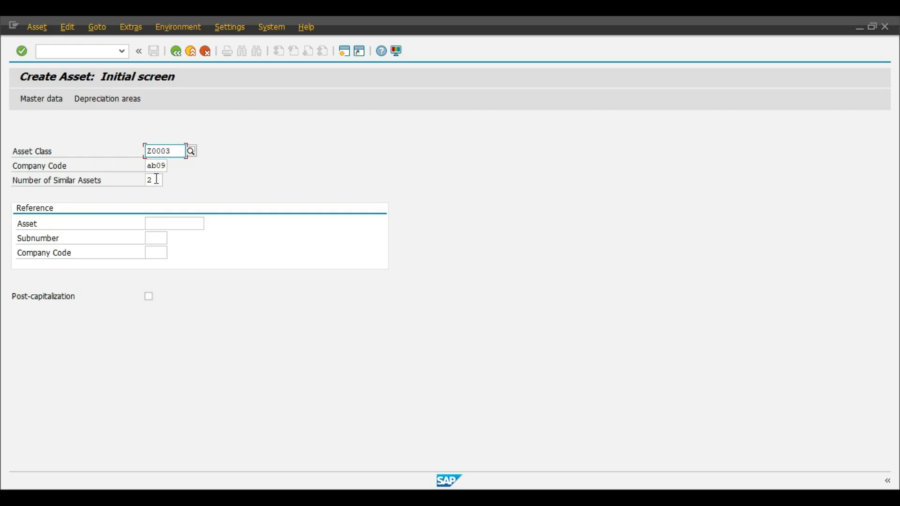
click(562, 497)
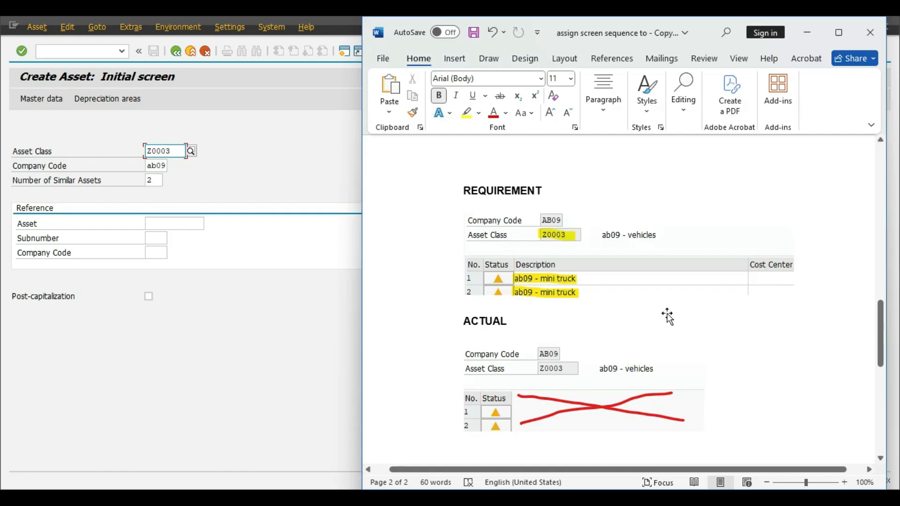
scroll(668, 317, up, 15)
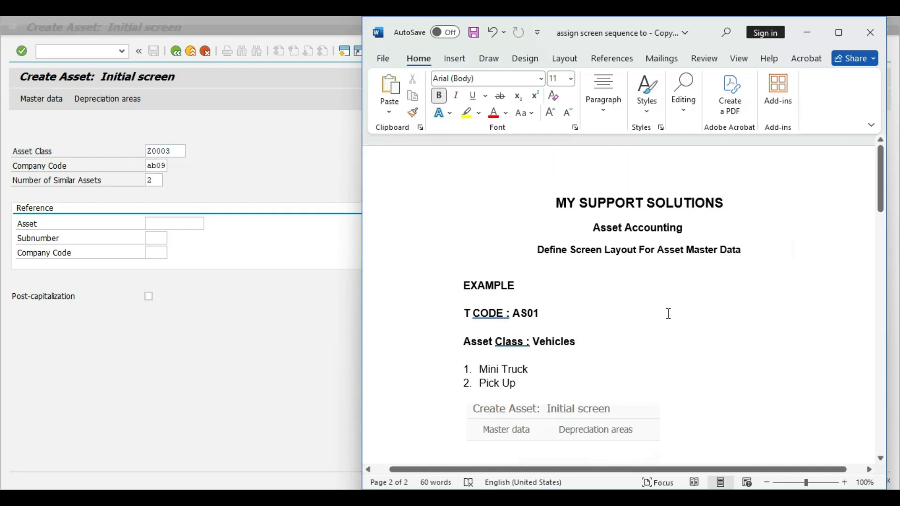
click(287, 197)
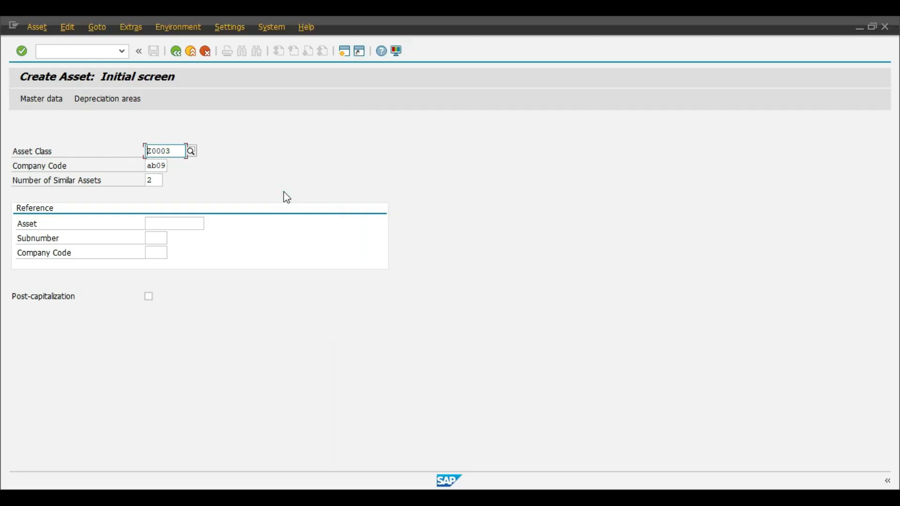
Open the asset master data, enter the description "ab09 - mini truck", check the time-dependent data and save the assets
key(Return)
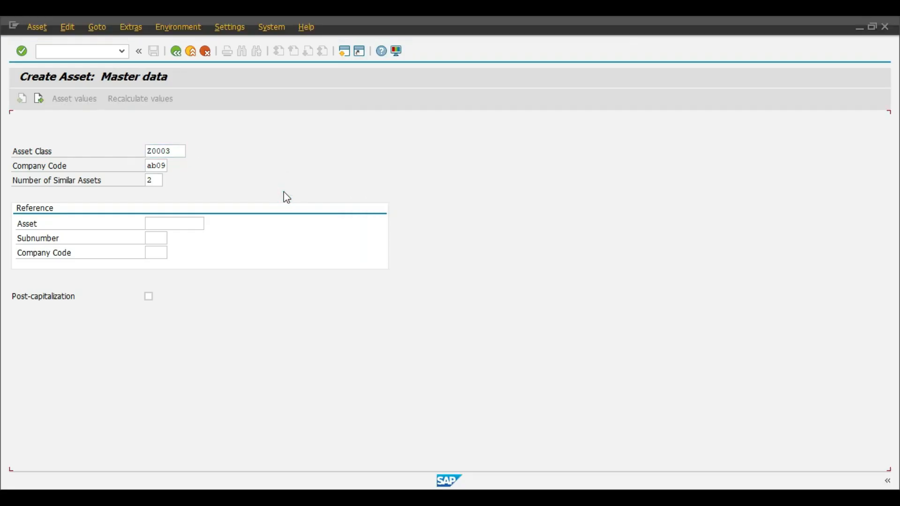
text(a)
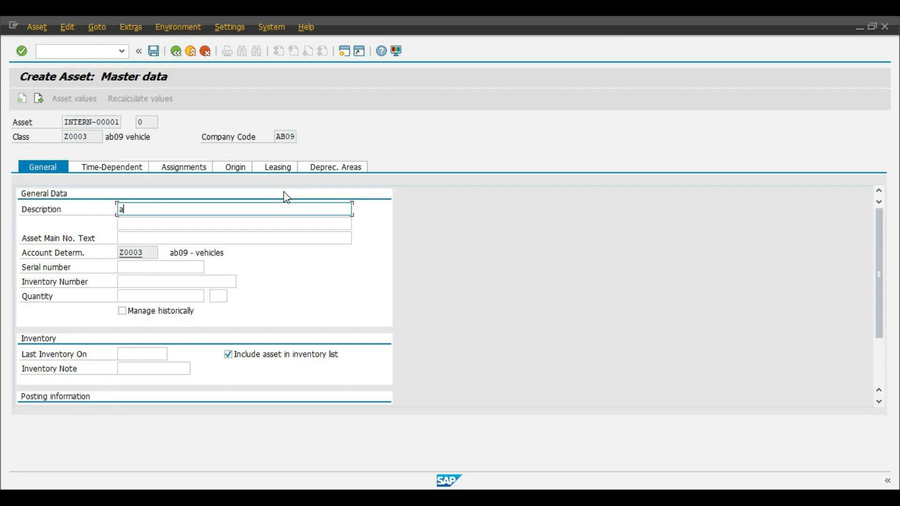
text(b09 - mini truck)
click(109, 169)
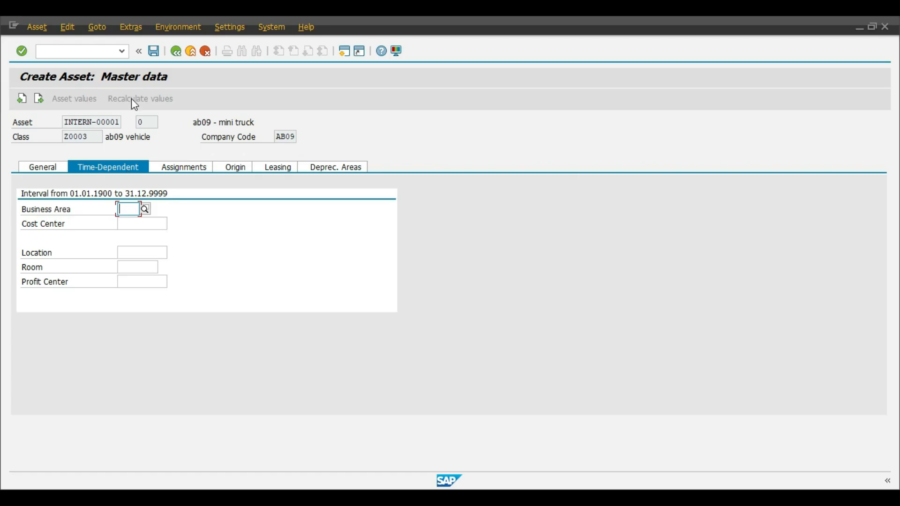
click(155, 51)
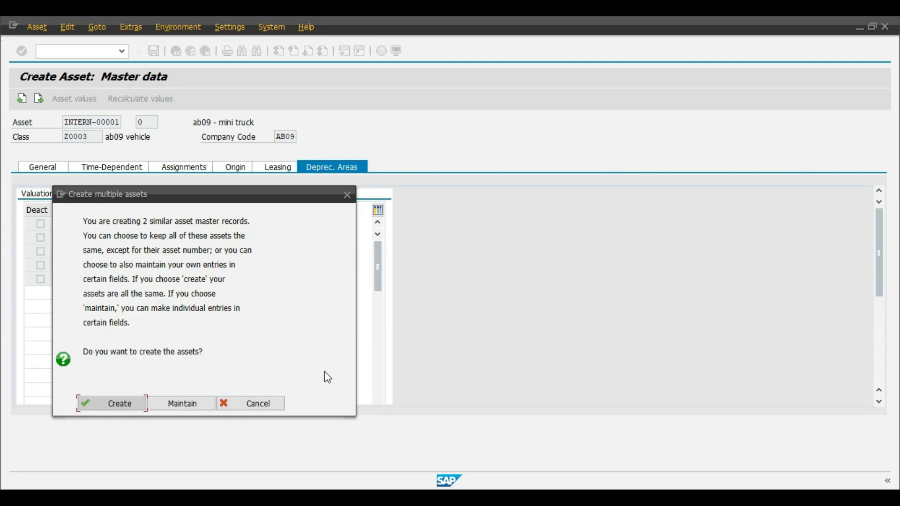
Compare the Create multiple assets prompt with its example in the Word document
click(568, 497)
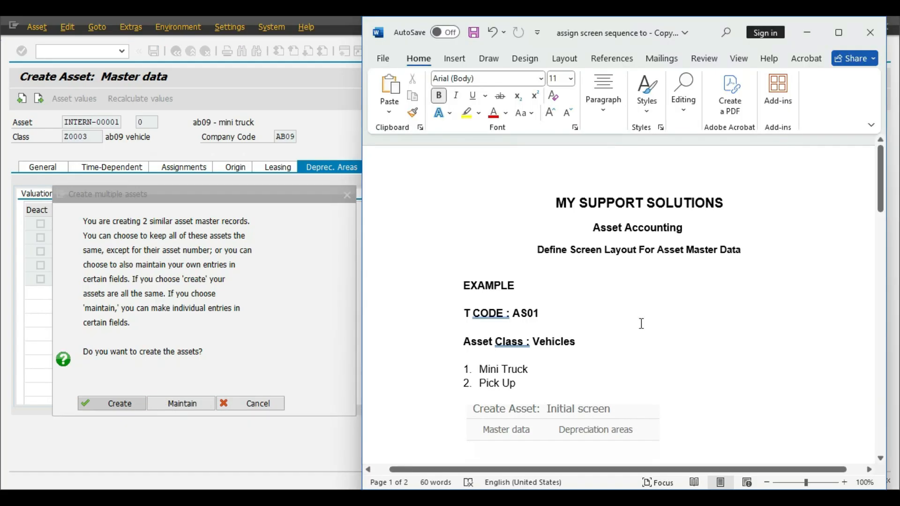
scroll(726, 332, down, 15)
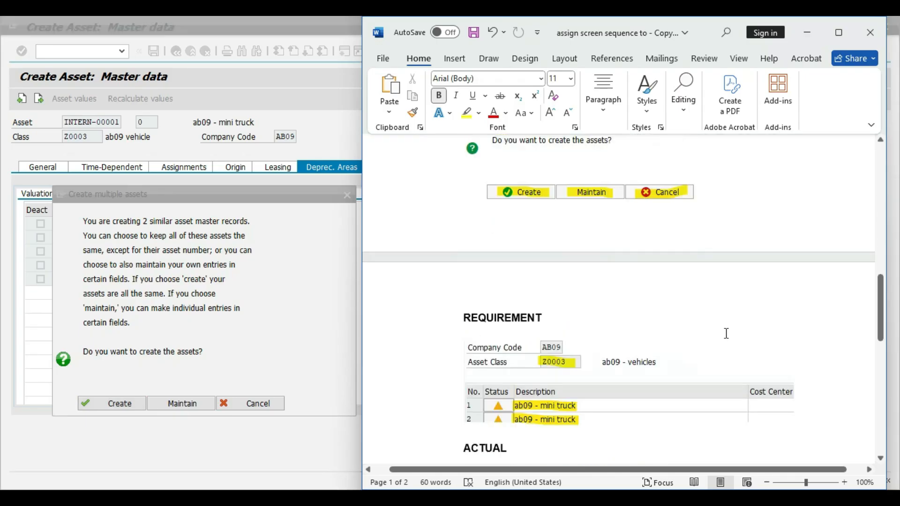
scroll(726, 334, up, 5)
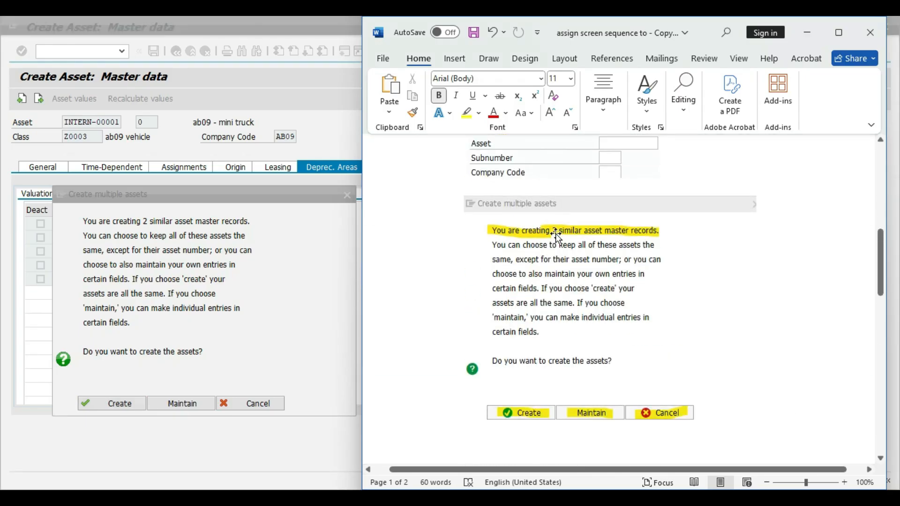
Choose to maintain the two similar assets individually and compare their editable fields with the requirement and actual examples in the Word document
click(178, 404)
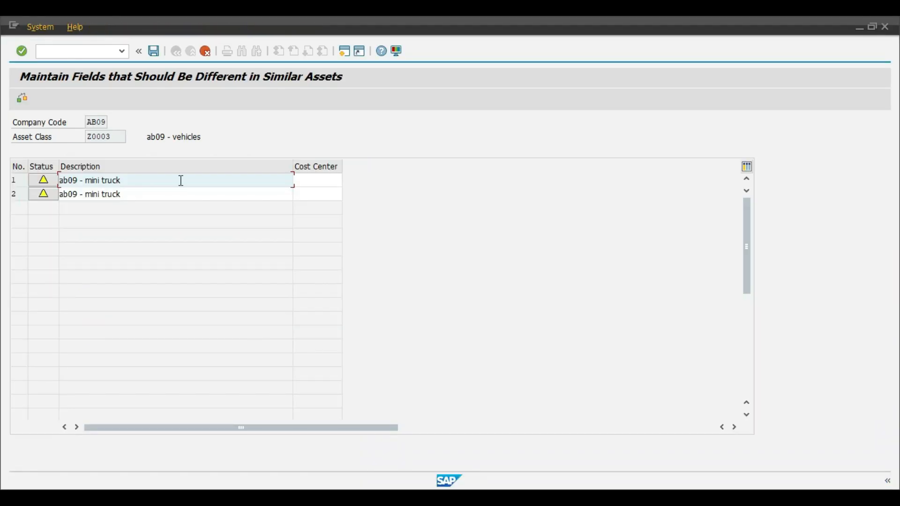
key(alt+Tab)
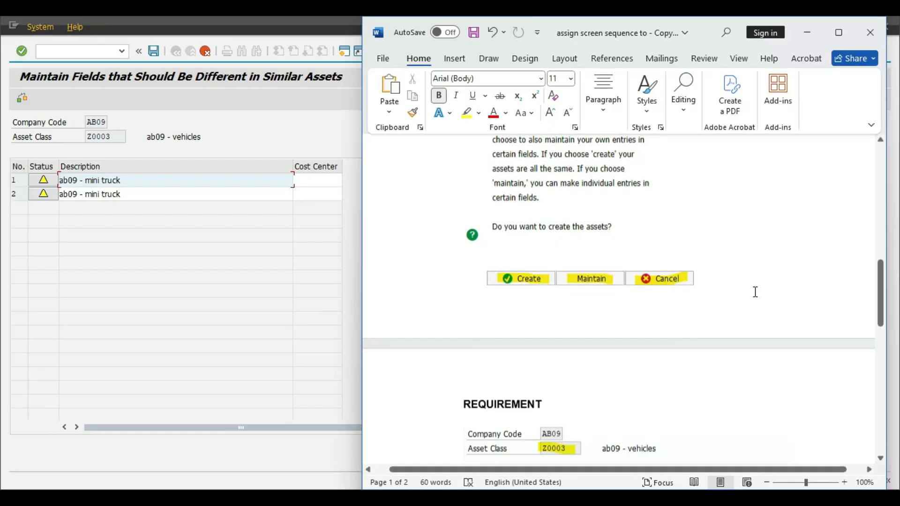
scroll(755, 291, down, 6)
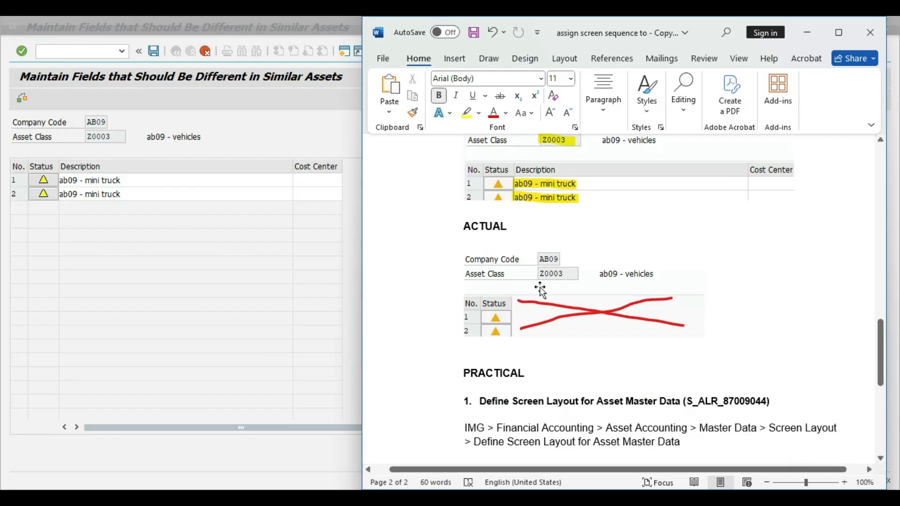
scroll(540, 289, down, 2)
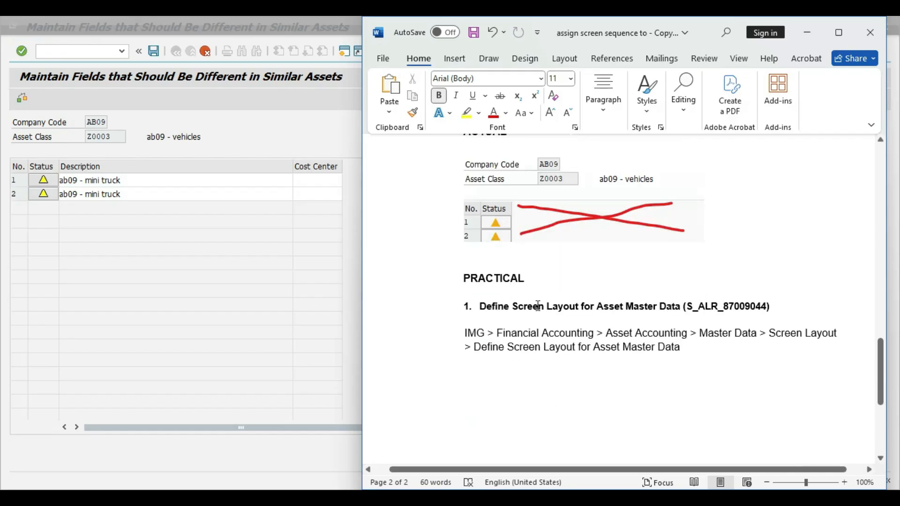
scroll(675, 315, up, 2)
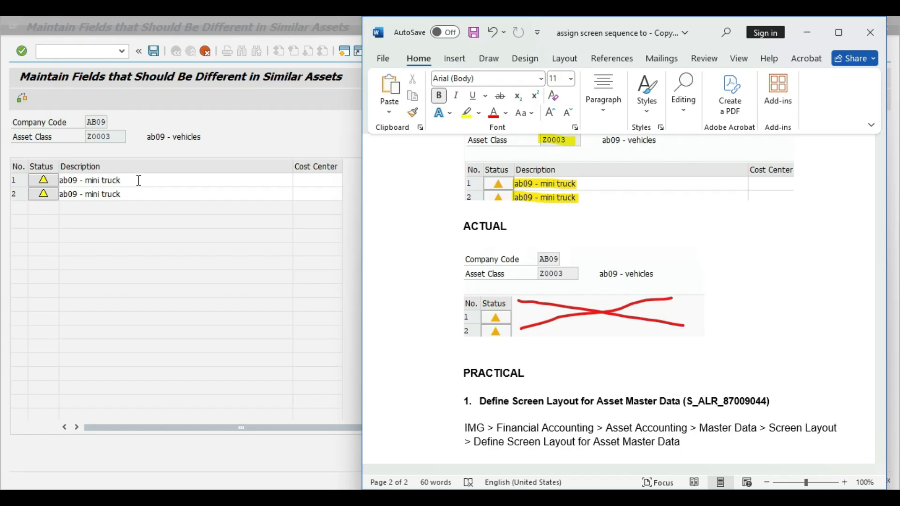
Back in SAP, change the second asset's description to "ab09 - pick up"
click(130, 195)
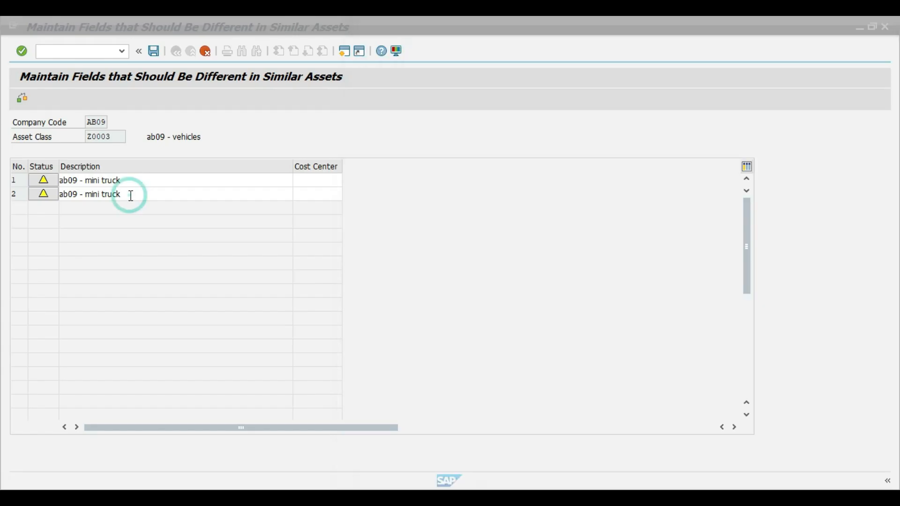
key(BackSpace)
key(BackSpace)
key(BackSpace)
key(BackSpace)
key(BackSpace)
key(BackSpace)
key(BackSpace)
key(BackSpace)
key(BackSpace)
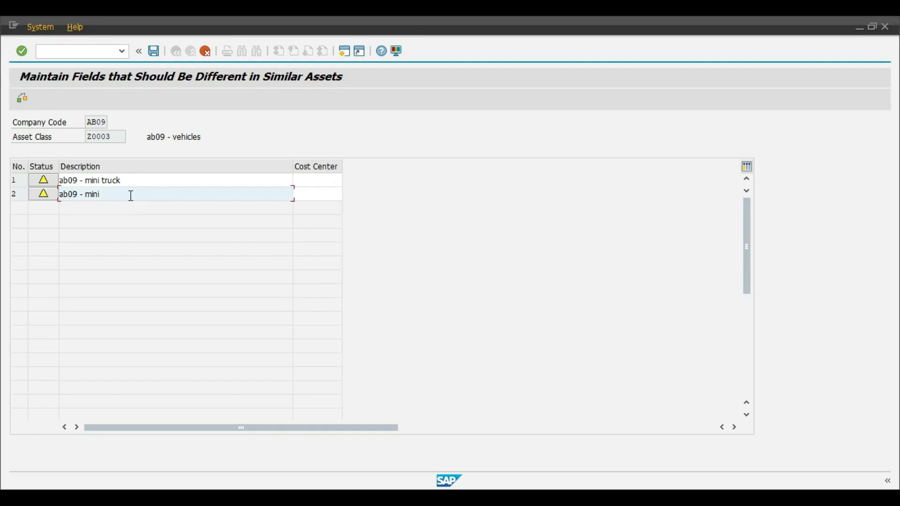
key(BackSpace)
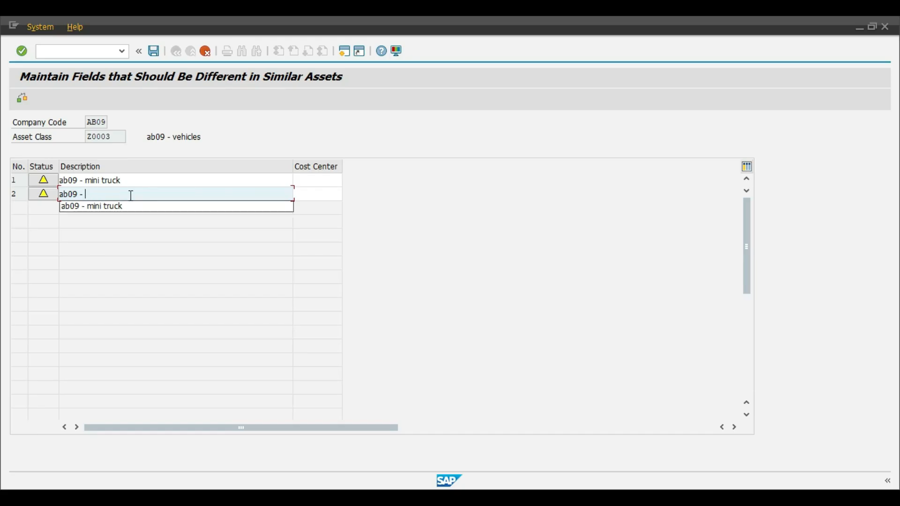
text(p)
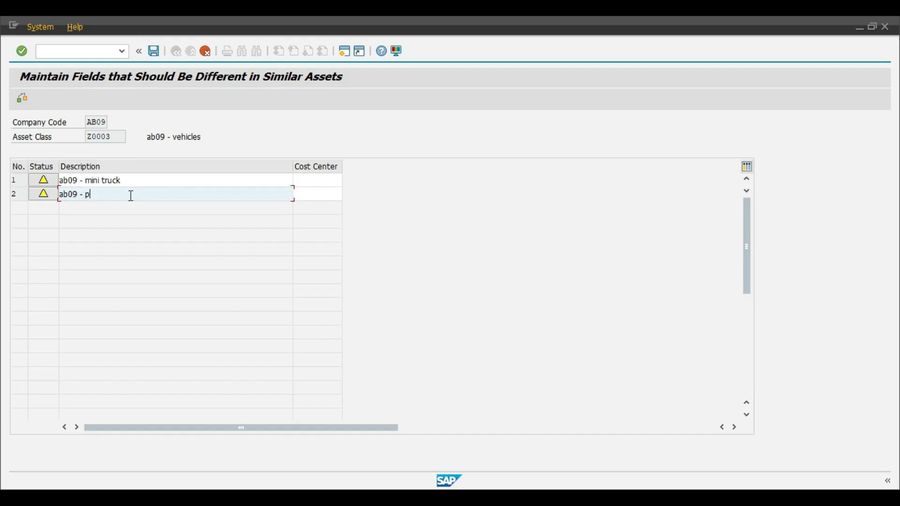
text(ick up)
Assign cost center AB09-CVHH to the mini truck asset from the list of company code AB09's cost centers
click(301, 179)
click(348, 181)
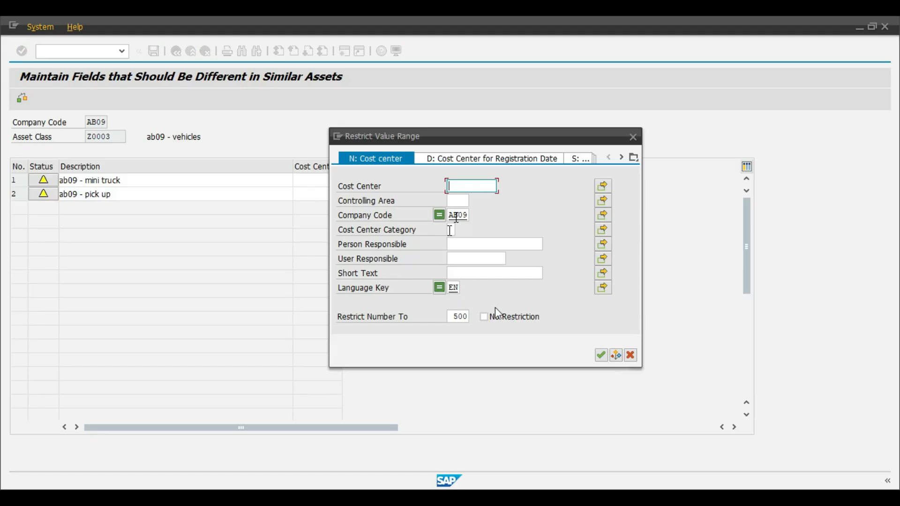
click(596, 356)
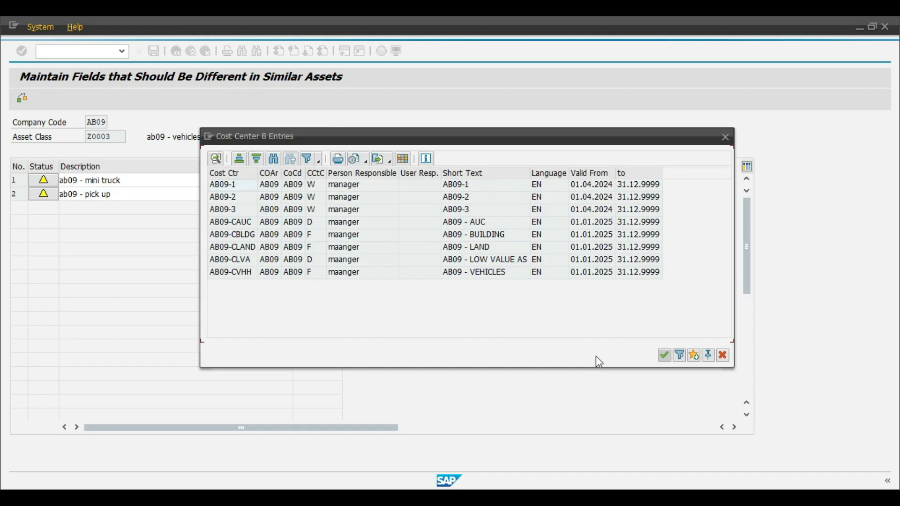
click(449, 272)
double_click(459, 277)
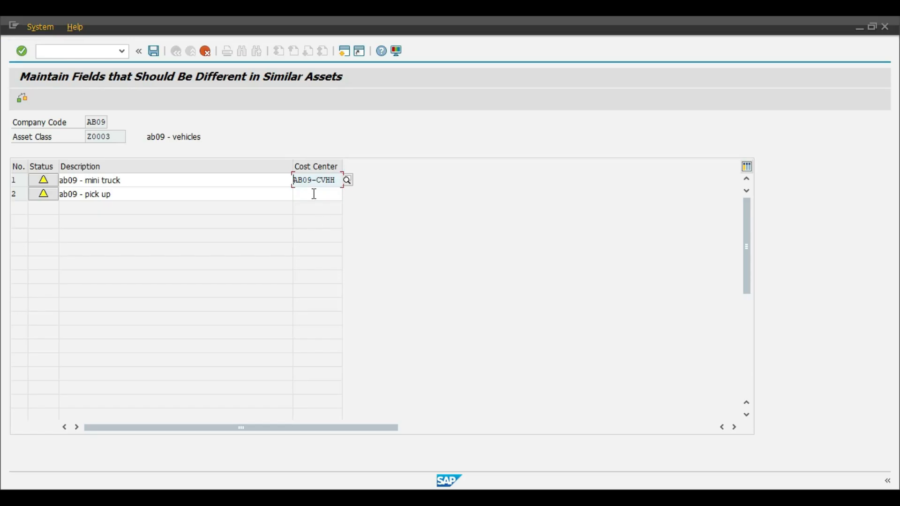
Assign cost center AB09-CVHH to the pick up asset from the value list and save both assets
click(313, 194)
click(347, 194)
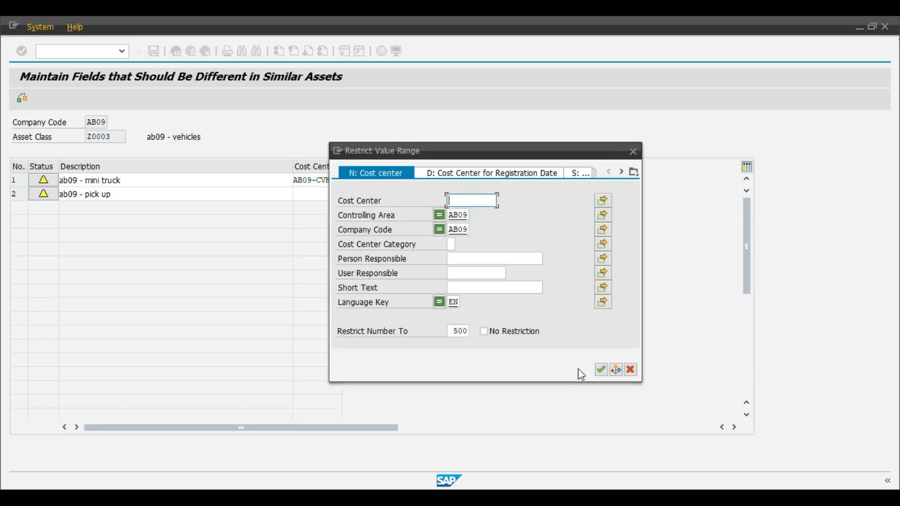
click(601, 370)
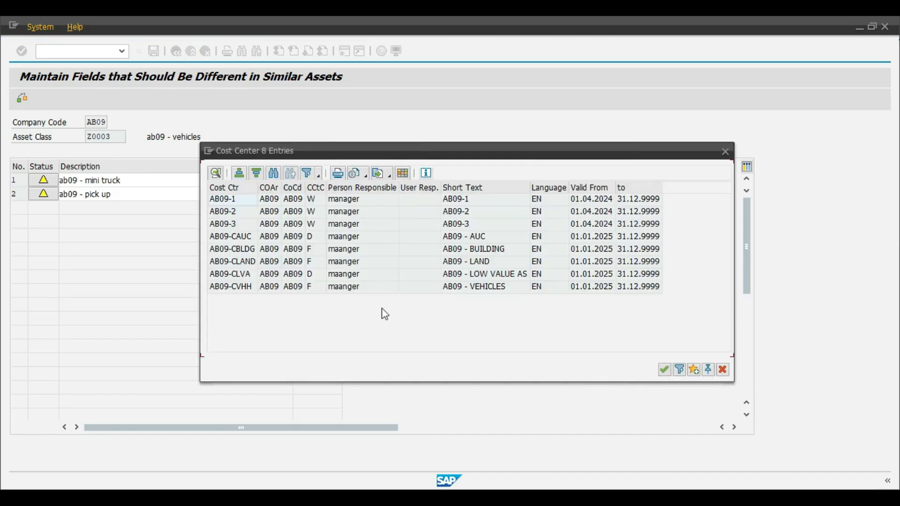
double_click(352, 287)
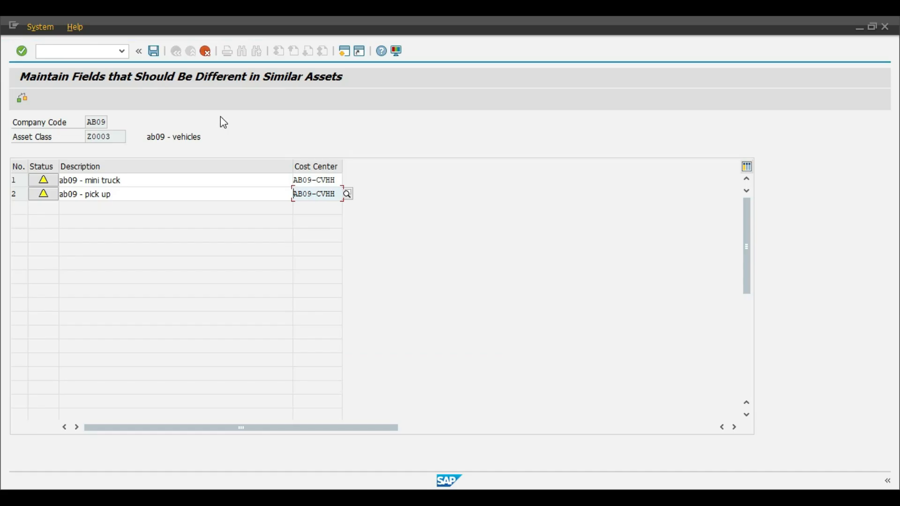
click(155, 51)
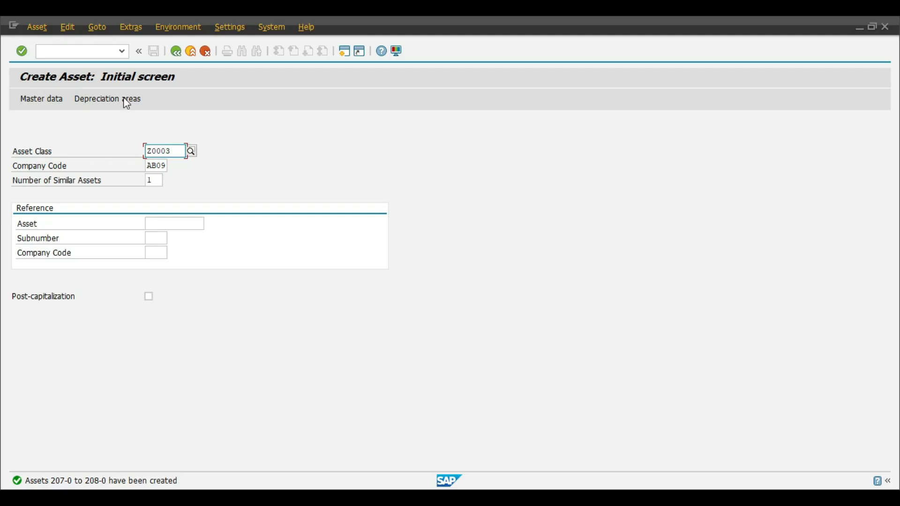
Display the new mini truck asset in transaction AS03 and check its time-dependent cost center and depreciation areas
click(88, 51)
text(/nas03)
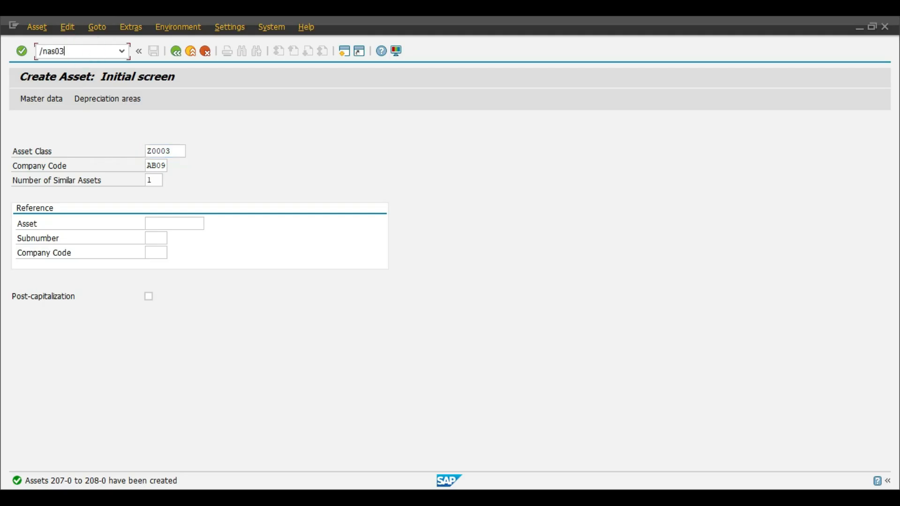
key(Return)
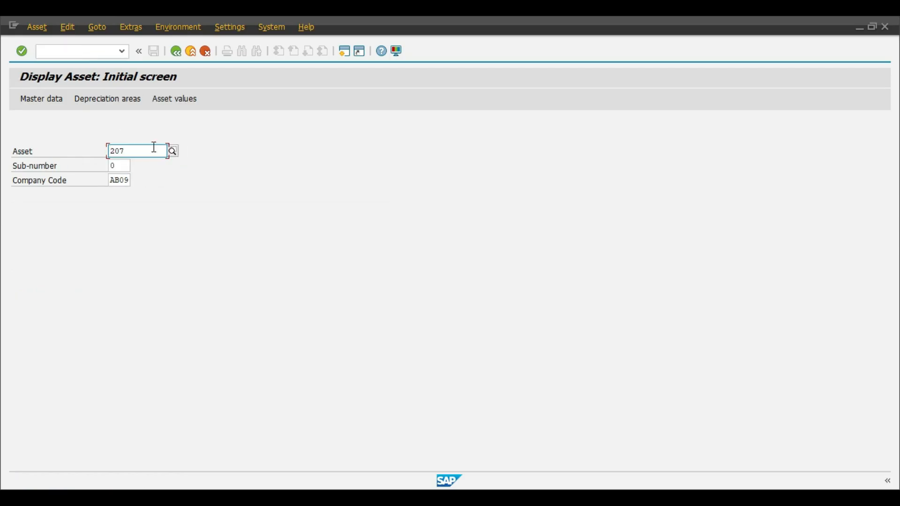
key(Return)
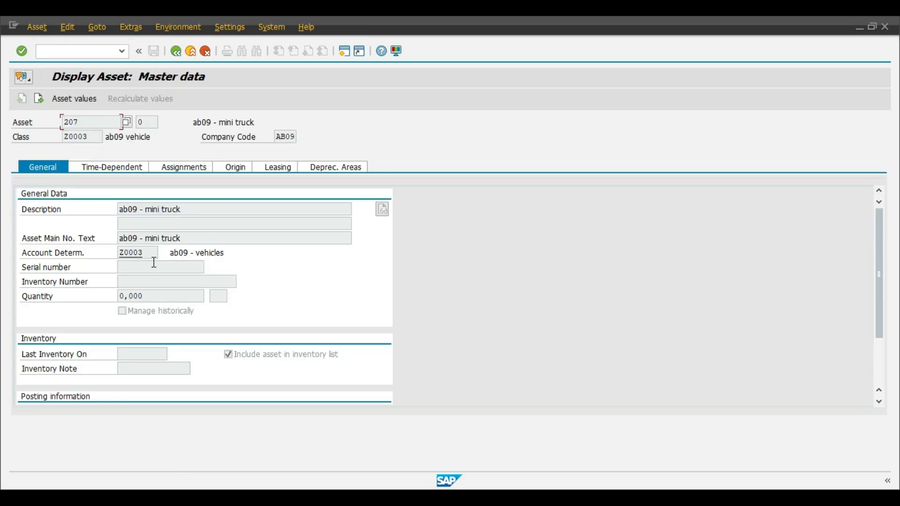
click(137, 172)
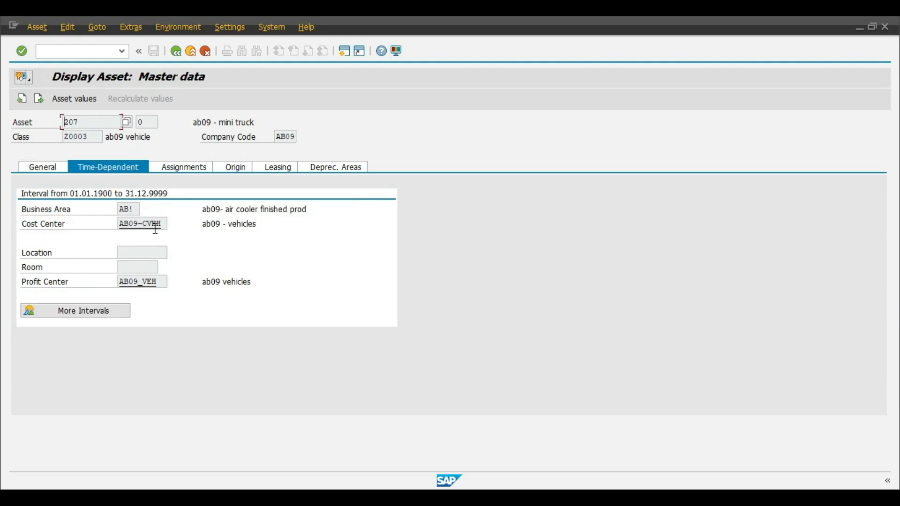
drag(162, 225, 117, 224)
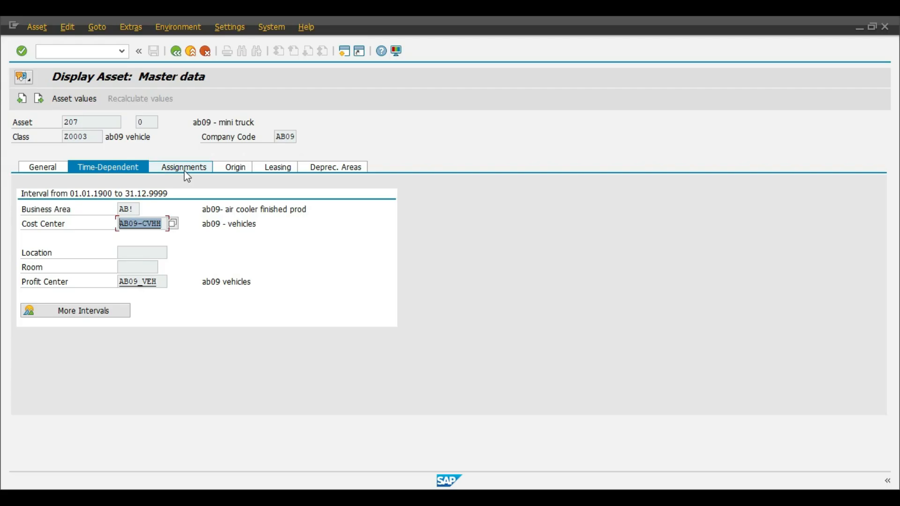
click(318, 168)
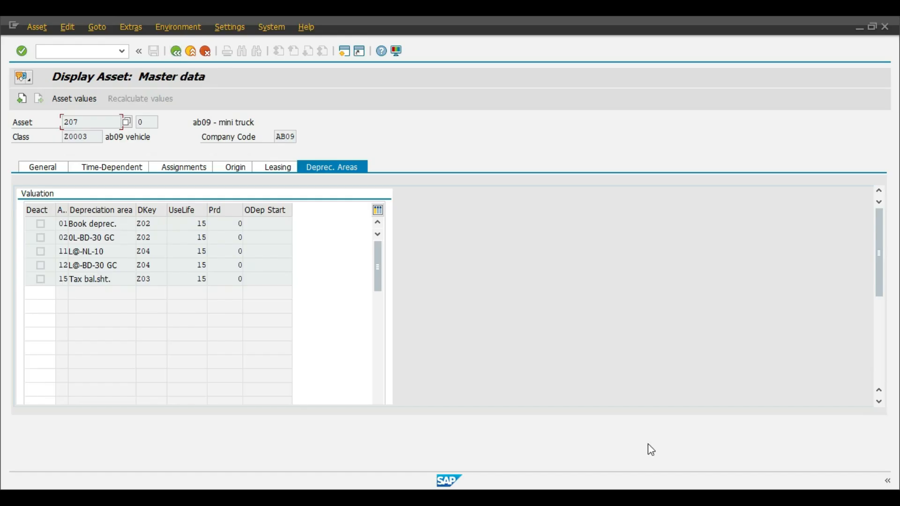
Switch to the Word document and return to the AS01 vehicles example at its beginning
key(alt+Tab)
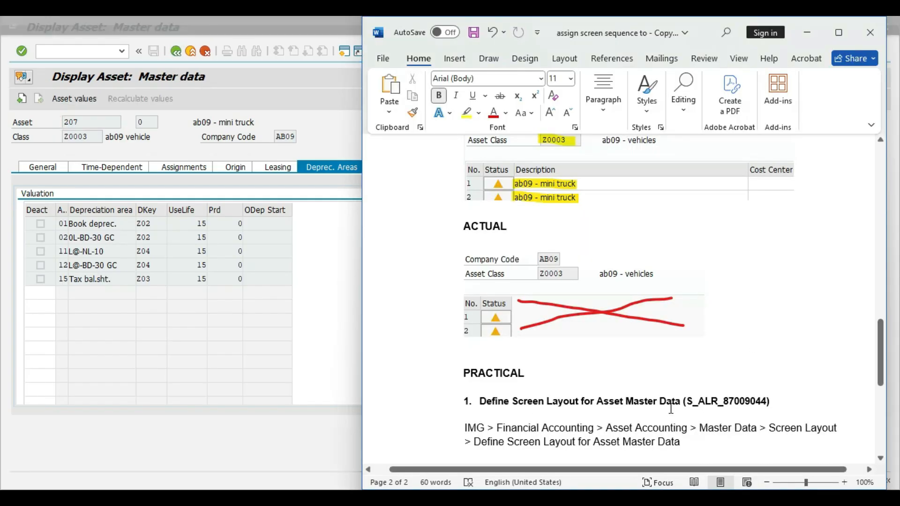
scroll(736, 394, up, 2)
scroll(737, 394, up, 10)
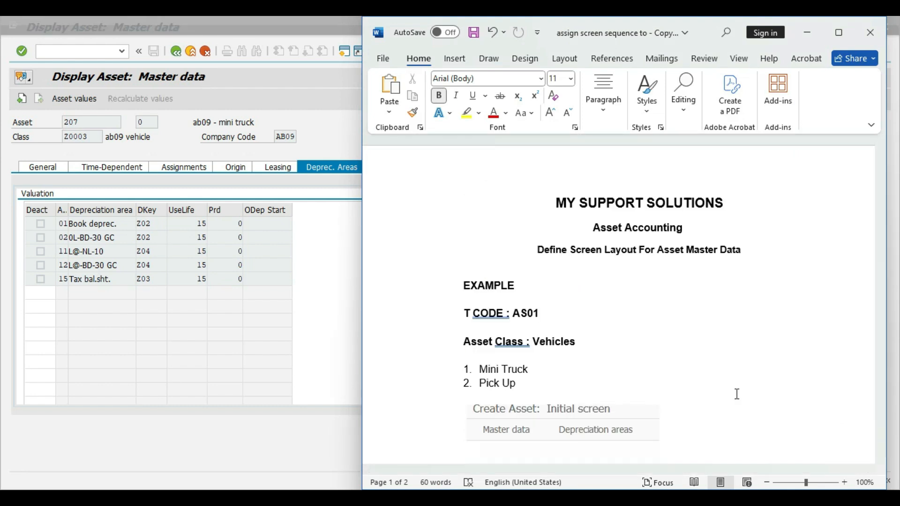